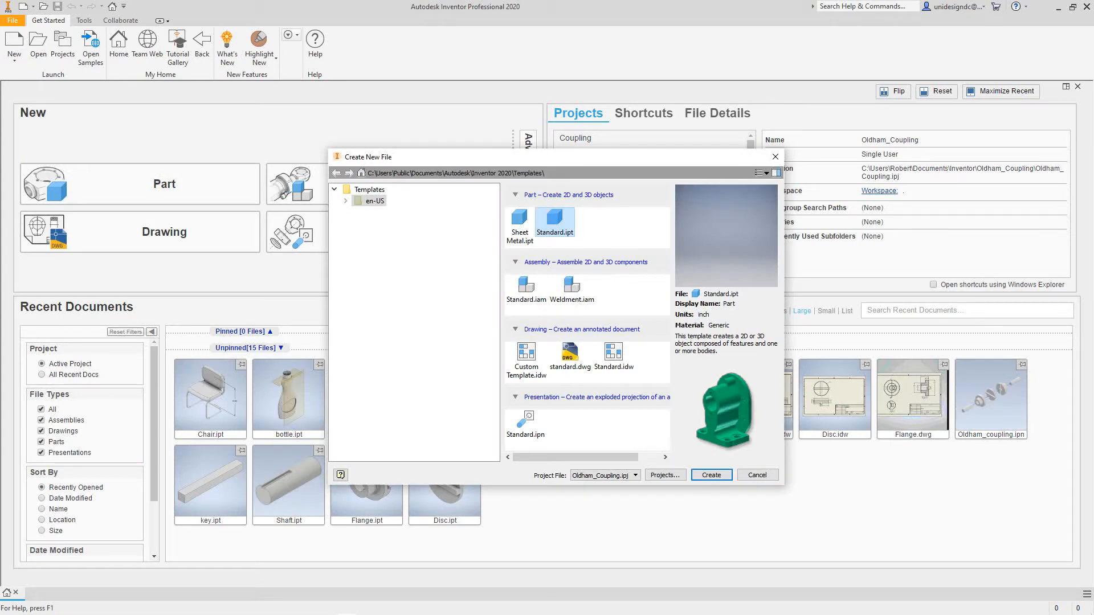
- Create a new Standard.ipt part and draw a cylinder primitive's base circle, 0.75 in diameter, centred on the origin of the YZ plane
{"action": "left_click", "coordinate": [712, 476]}
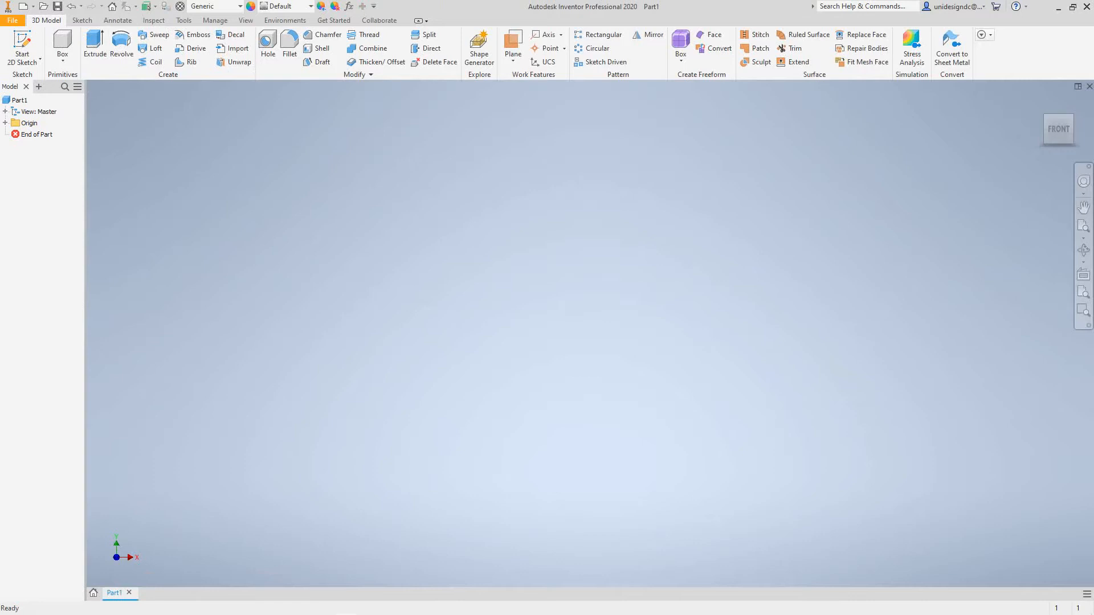
{"action": "left_click", "coordinate": [63, 59]}
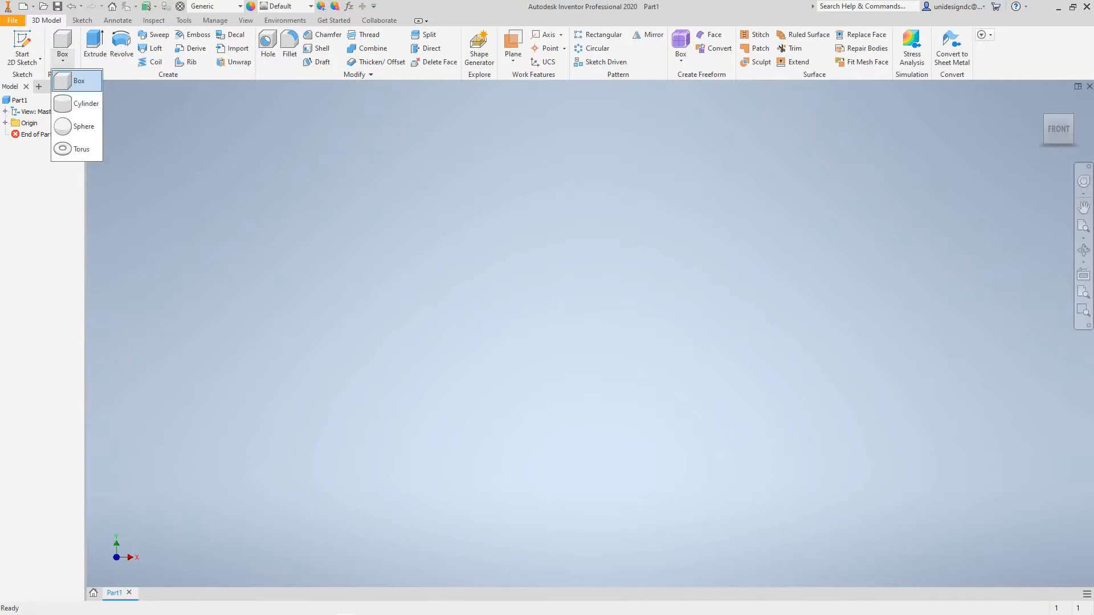
{"action": "left_click", "coordinate": [85, 103]}
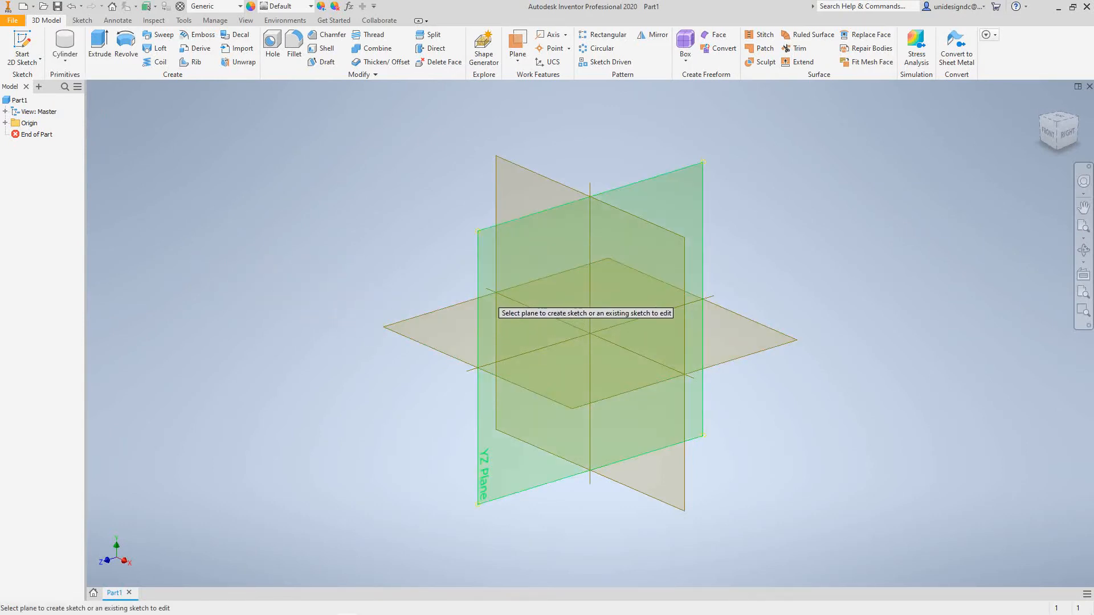
{"action": "left_click", "coordinate": [482, 289]}
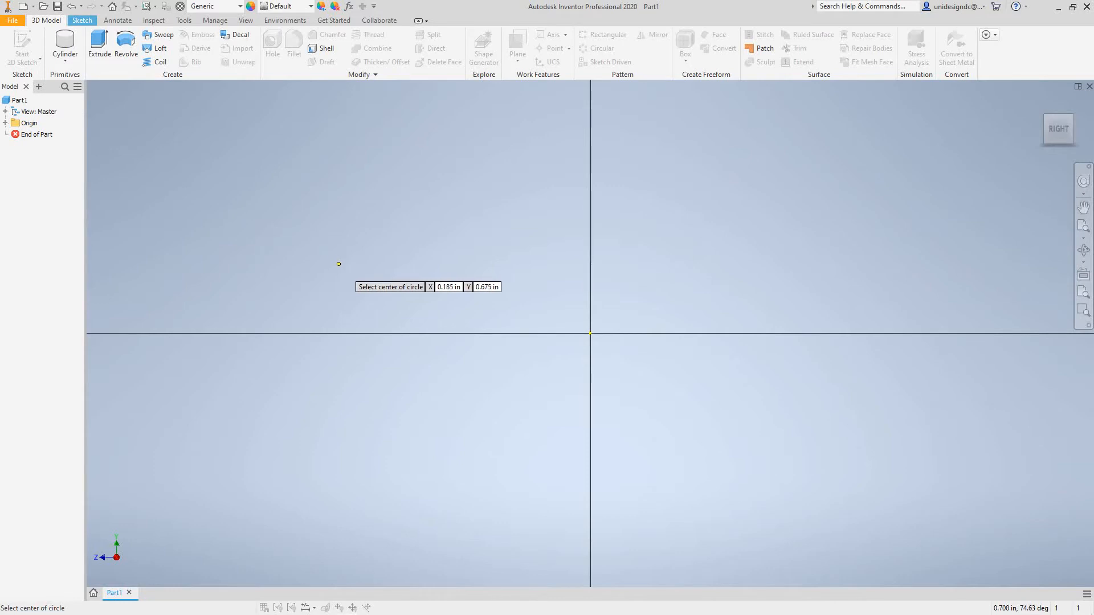
{"action": "left_click", "coordinate": [591, 334]}
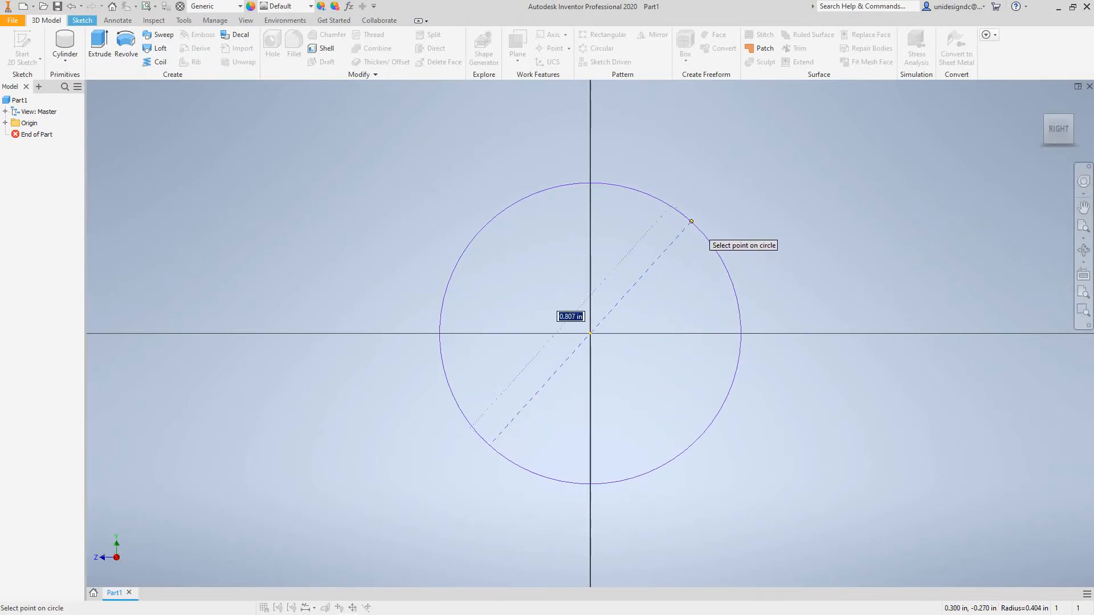
{"action": "type", "text": ".75"}
{"action": "key", "text": "Return"}
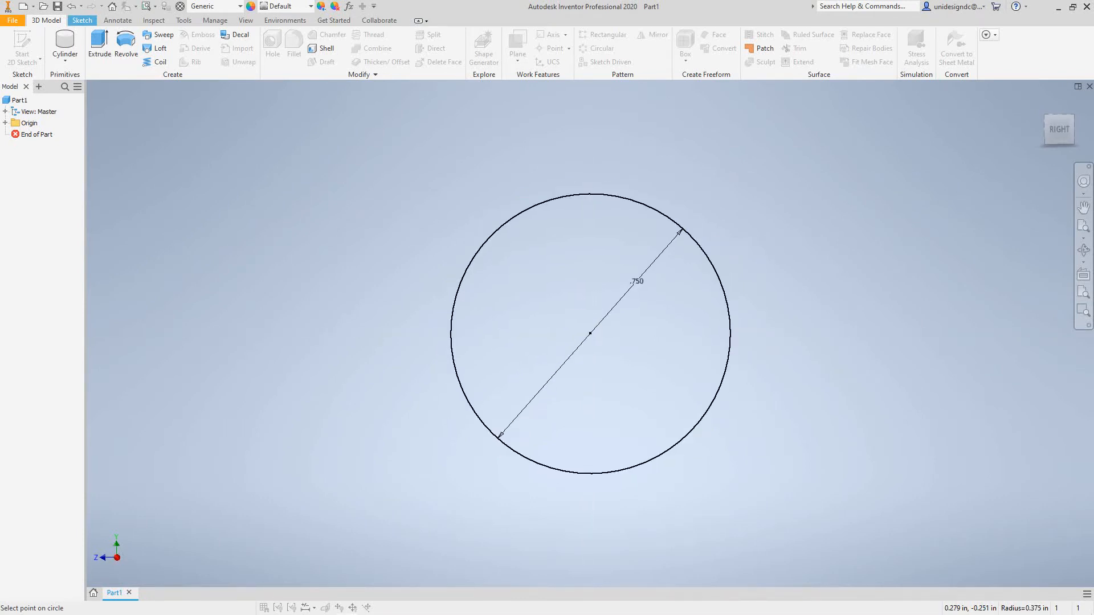
- Extrude the circle 3 in to form the solid cylindrical shank
{"action": "key", "text": "e"}
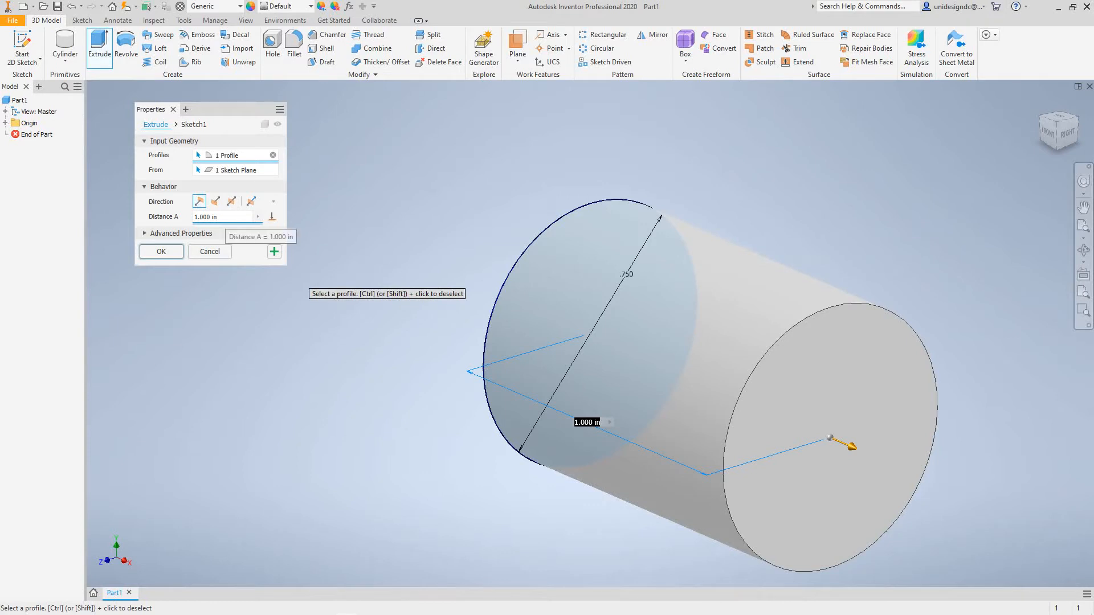
{"action": "left_click", "coordinate": [223, 217]}
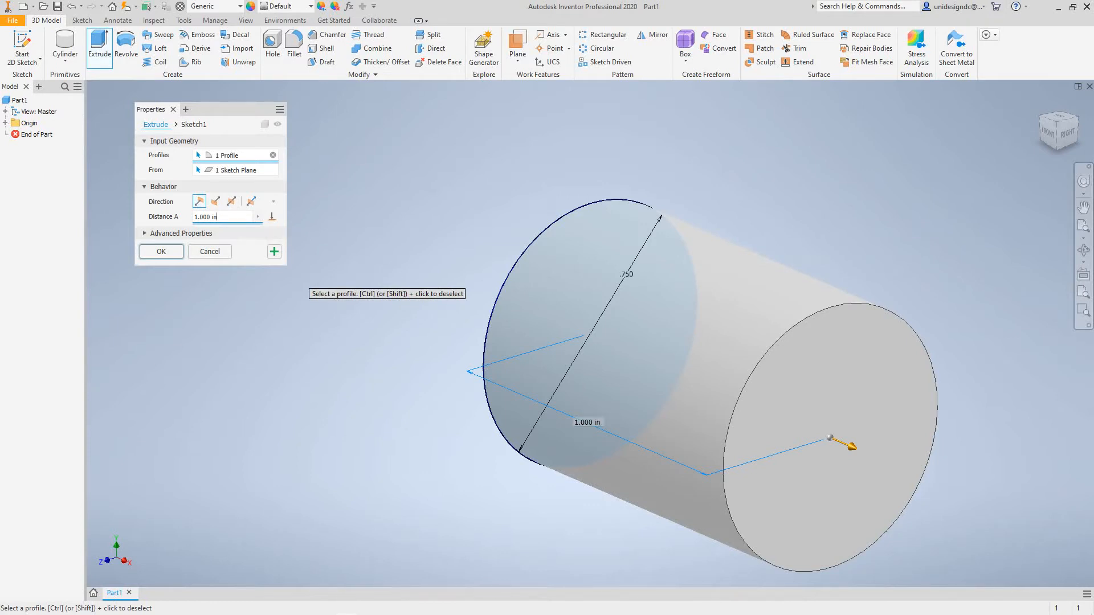
{"action": "key", "text": "ctrl+a"}
{"action": "type", "text": "3"}
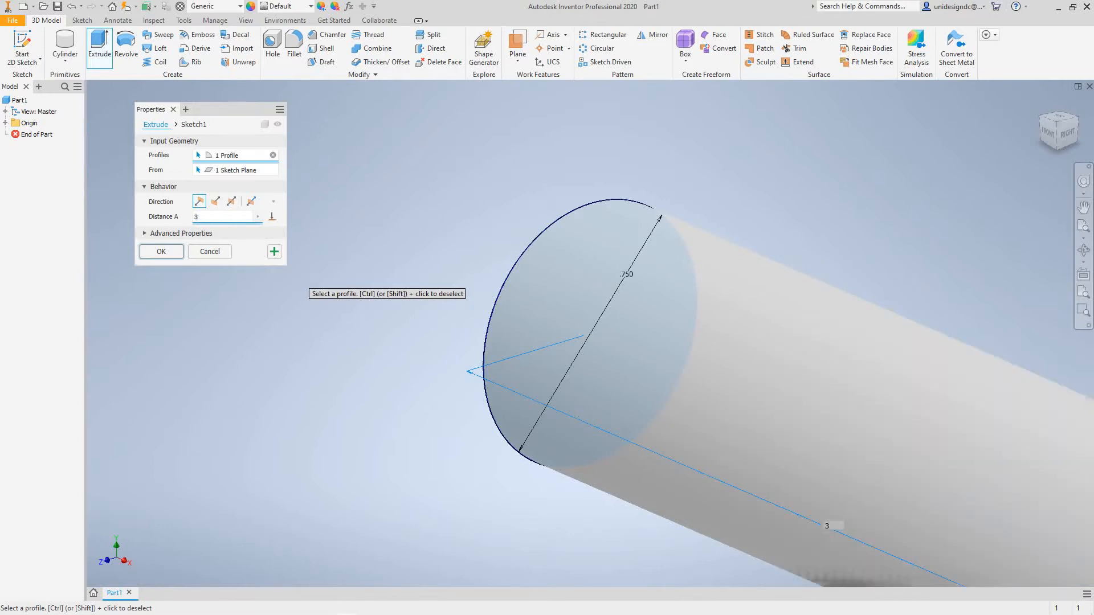
{"action": "scroll", "coordinate": [363, 287], "scroll_direction": "down", "scroll_amount": 3}
{"action": "scroll", "coordinate": [365, 288], "scroll_direction": "up", "scroll_amount": 5}
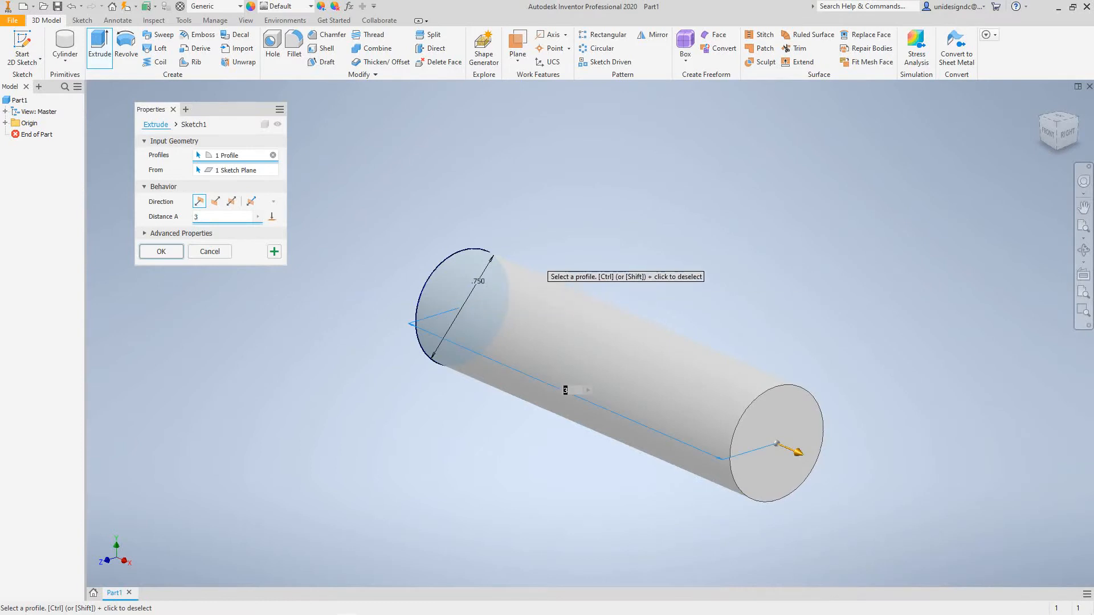
{"action": "middle_click_drag", "start_coordinate": [545, 268], "coordinate": [551, 250]}
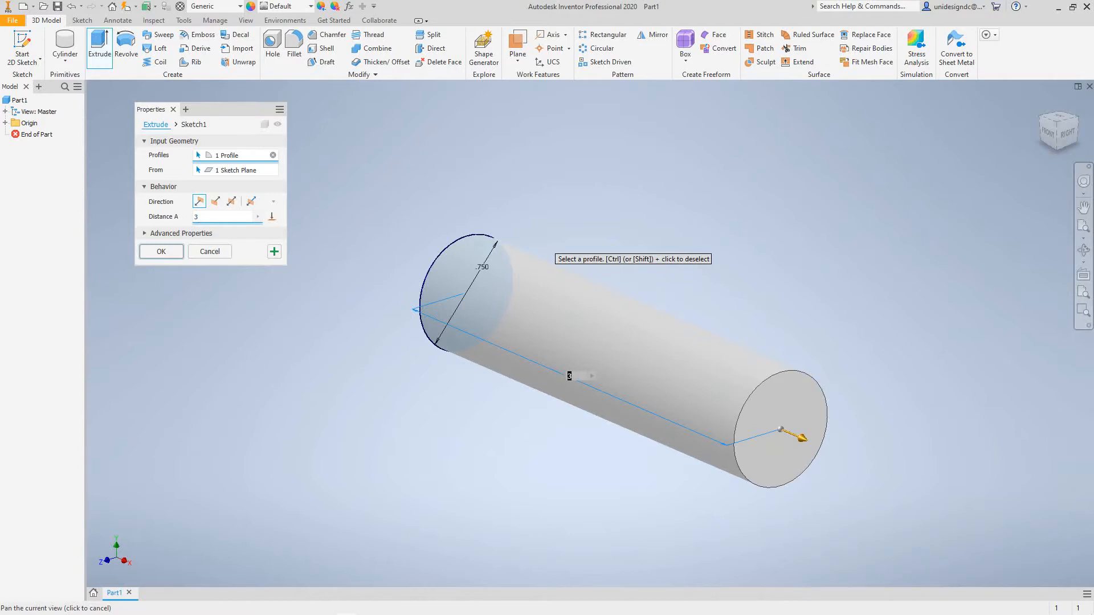
{"action": "middle_click_drag", "start_coordinate": [551, 251], "coordinate": [563, 252]}
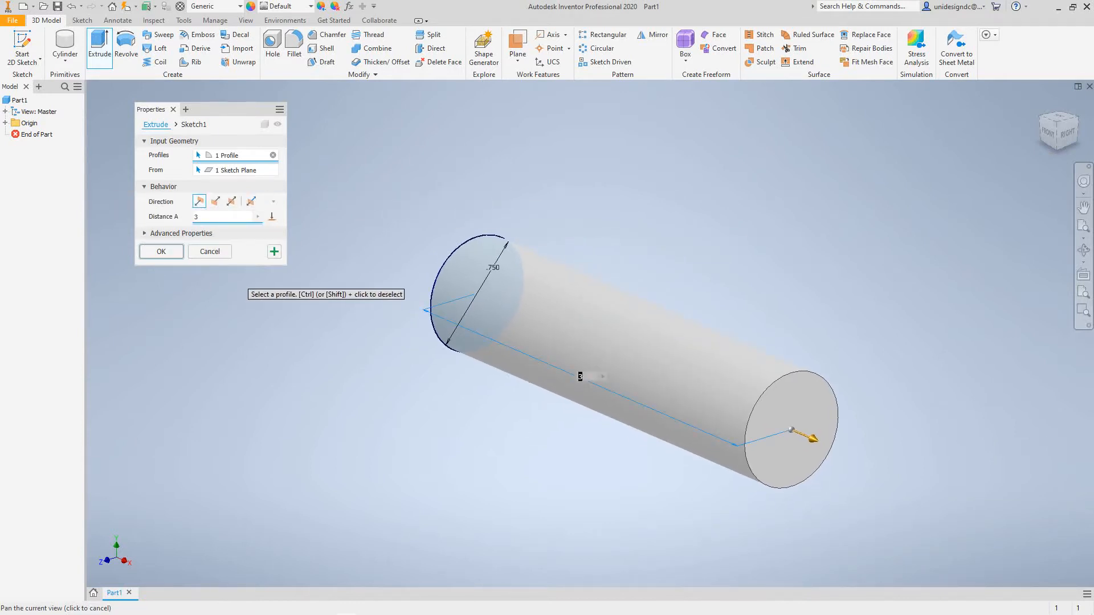
{"action": "left_click", "coordinate": [161, 252]}
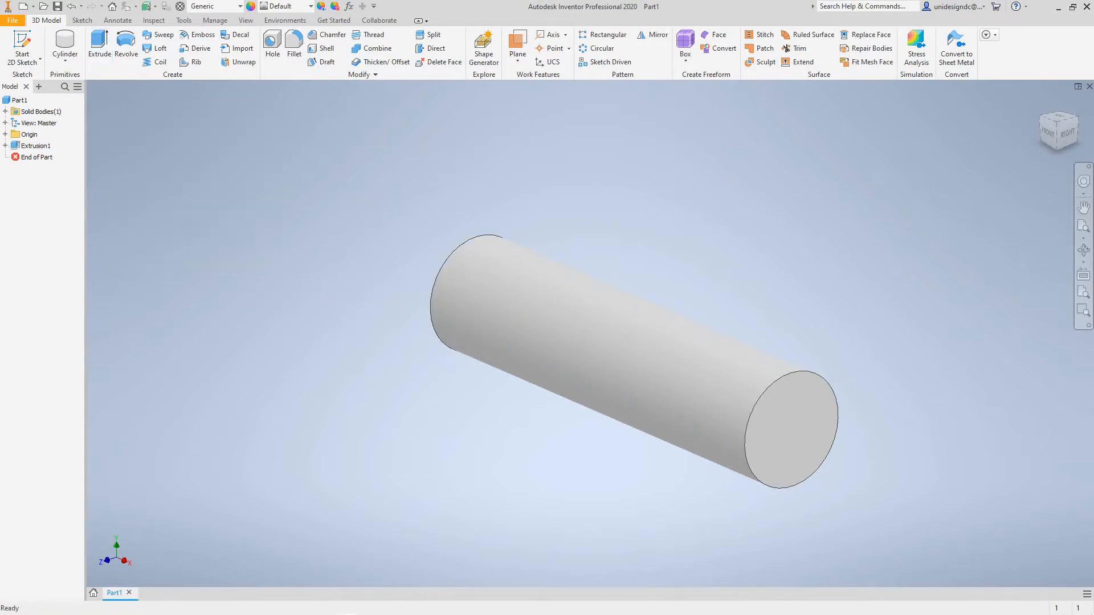
- Sketch a six-sided polygon on the origin YZ plane, centred on the shank, about 1.37 in across corners with a vertex straight above the centre
{"action": "middle_click_drag", "start_coordinate": [593, 330], "coordinate": [545, 306]}
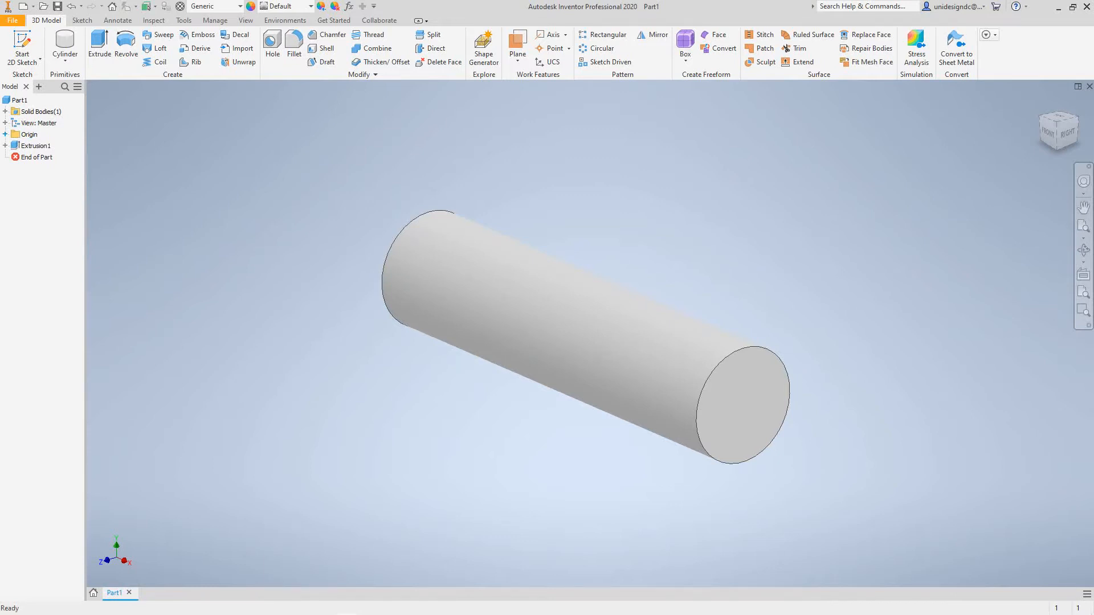
{"action": "left_click", "coordinate": [6, 134]}
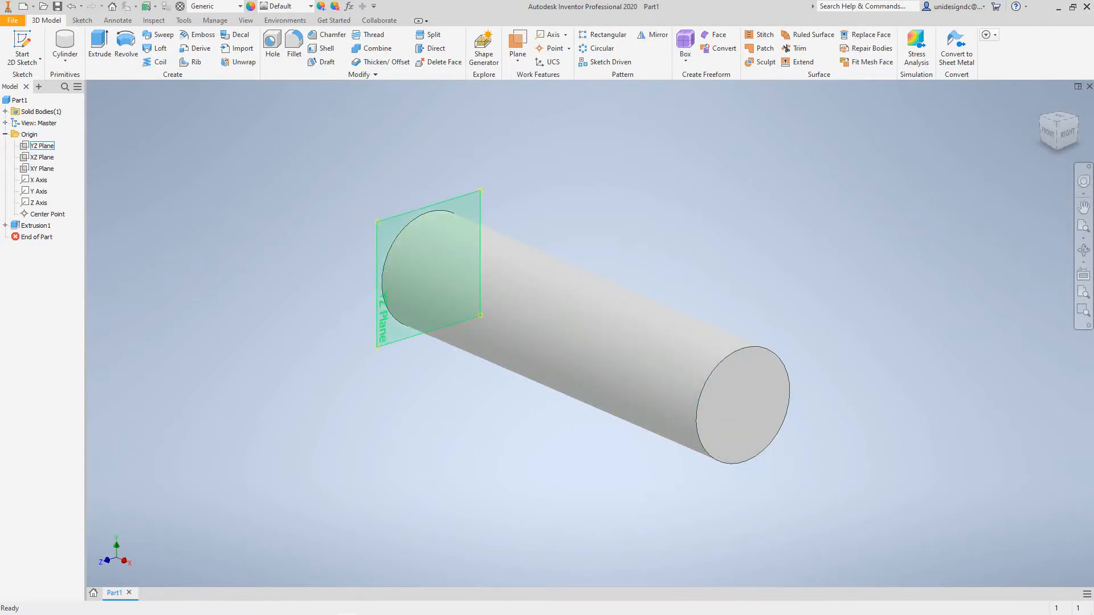
{"action": "left_click", "coordinate": [432, 261]}
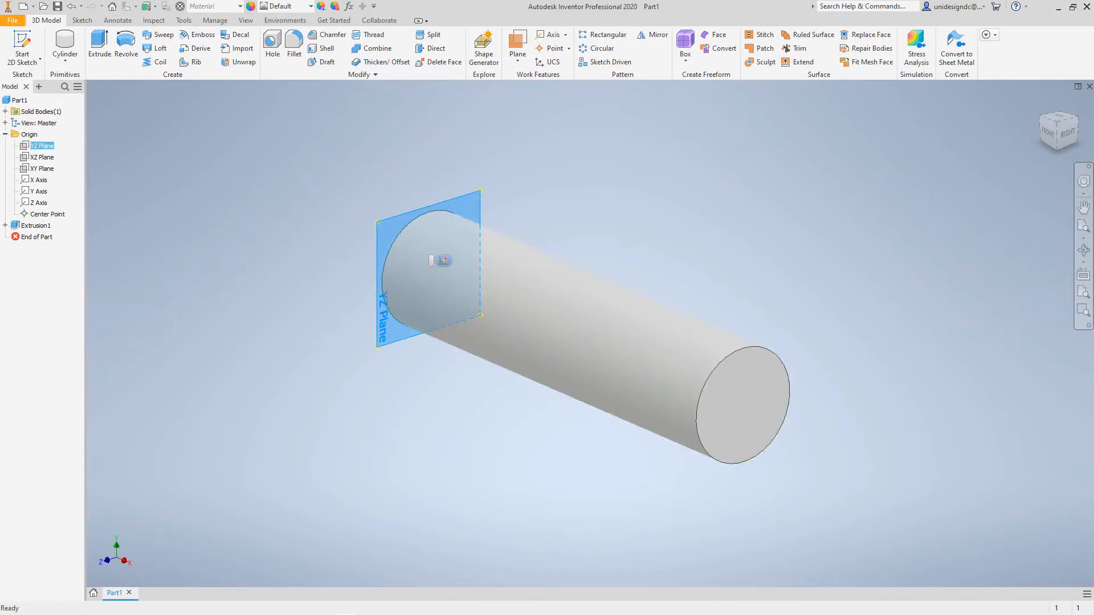
{"action": "left_click", "coordinate": [443, 261]}
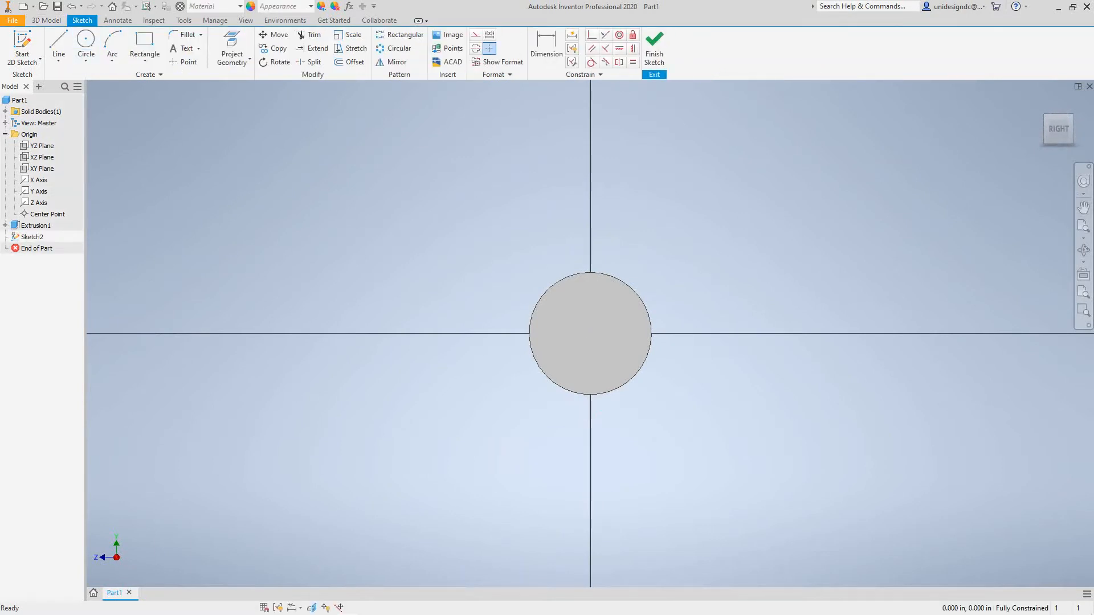
{"action": "left_click", "coordinate": [145, 61]}
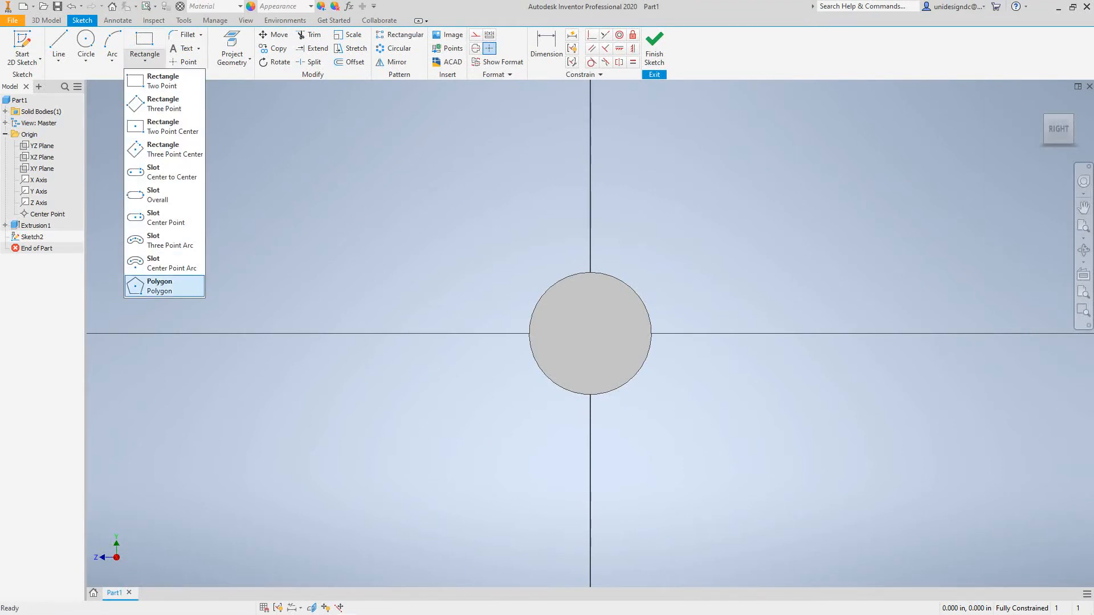
{"action": "left_click", "coordinate": [163, 285]}
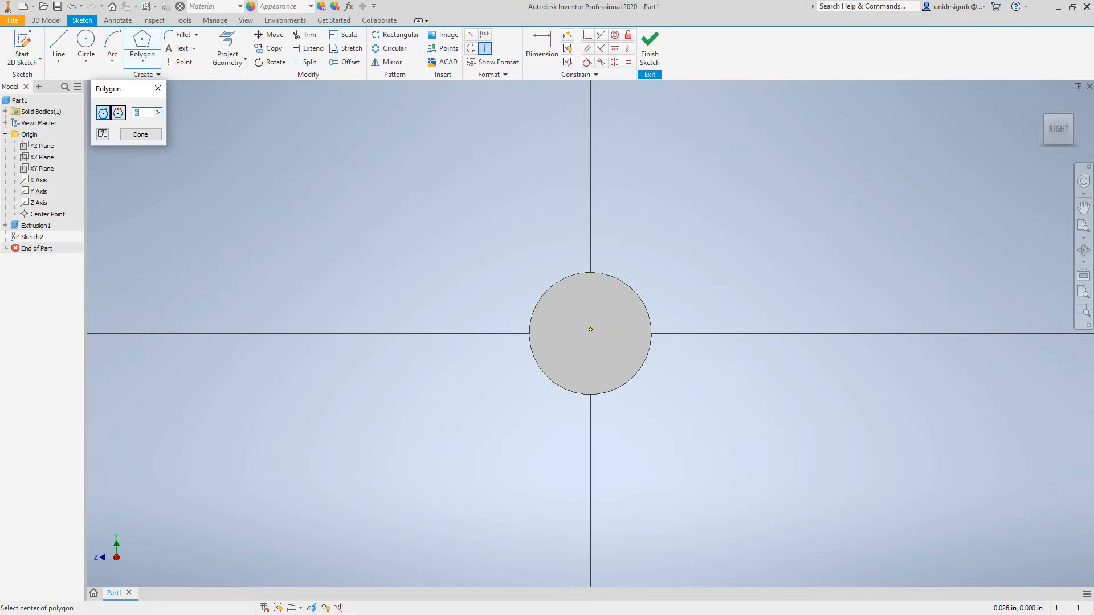
{"action": "left_click", "coordinate": [590, 338]}
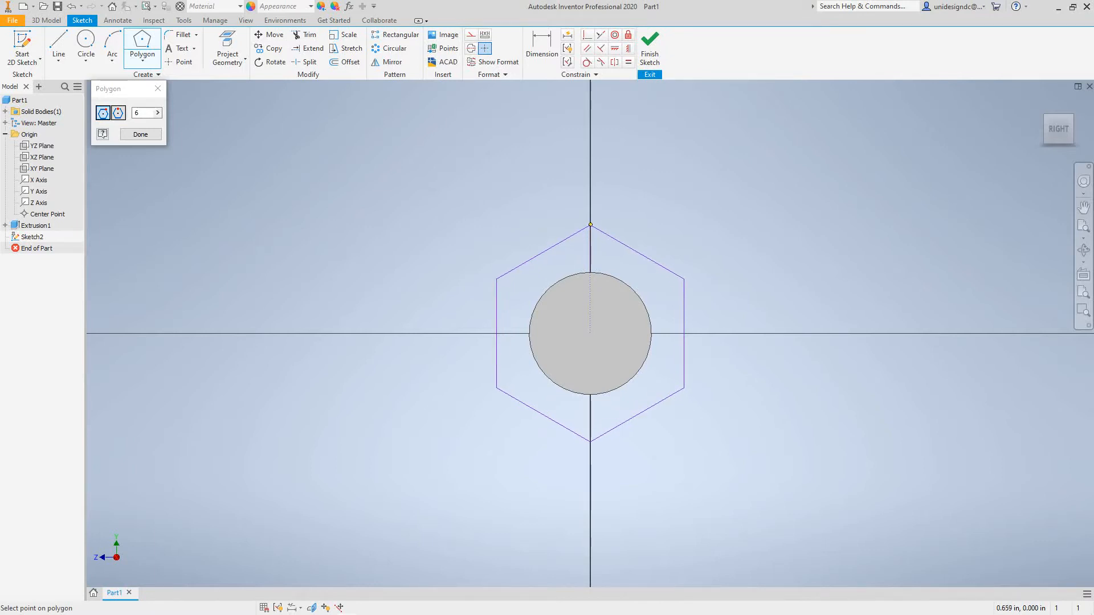
{"action": "left_click", "coordinate": [591, 221]}
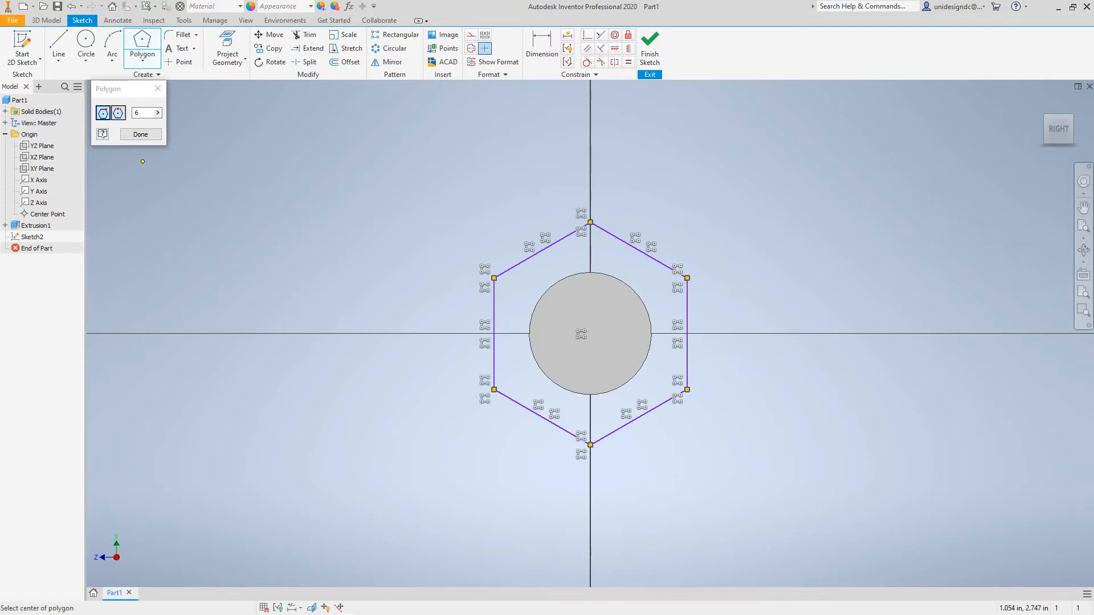
{"action": "left_click", "coordinate": [140, 134]}
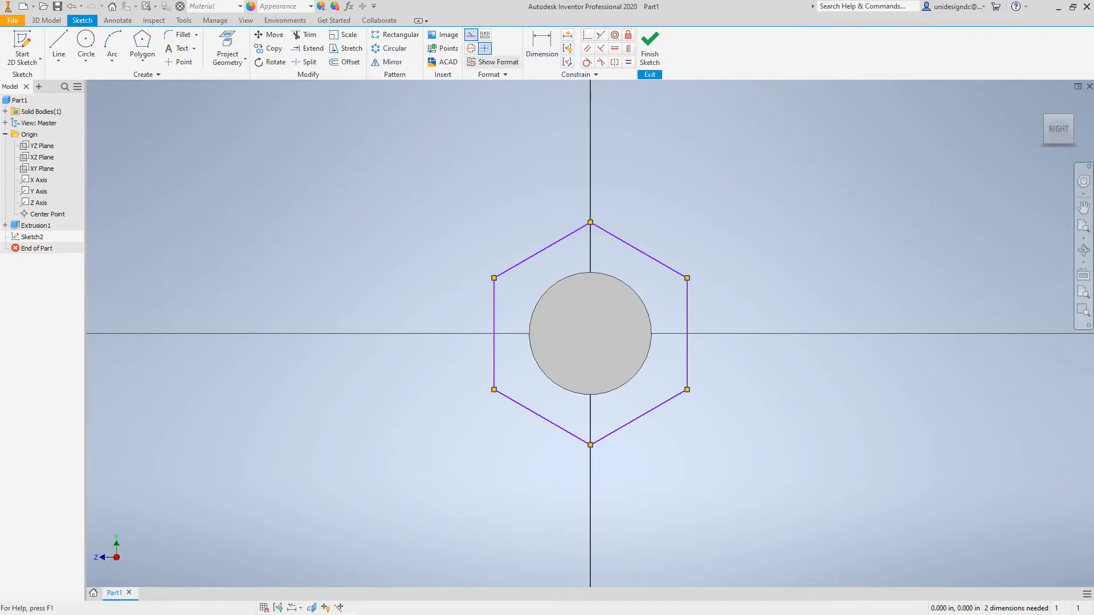
- Draw a vertical construction line joining the hexagon's top and bottom vertices
{"action": "key", "text": "l"}
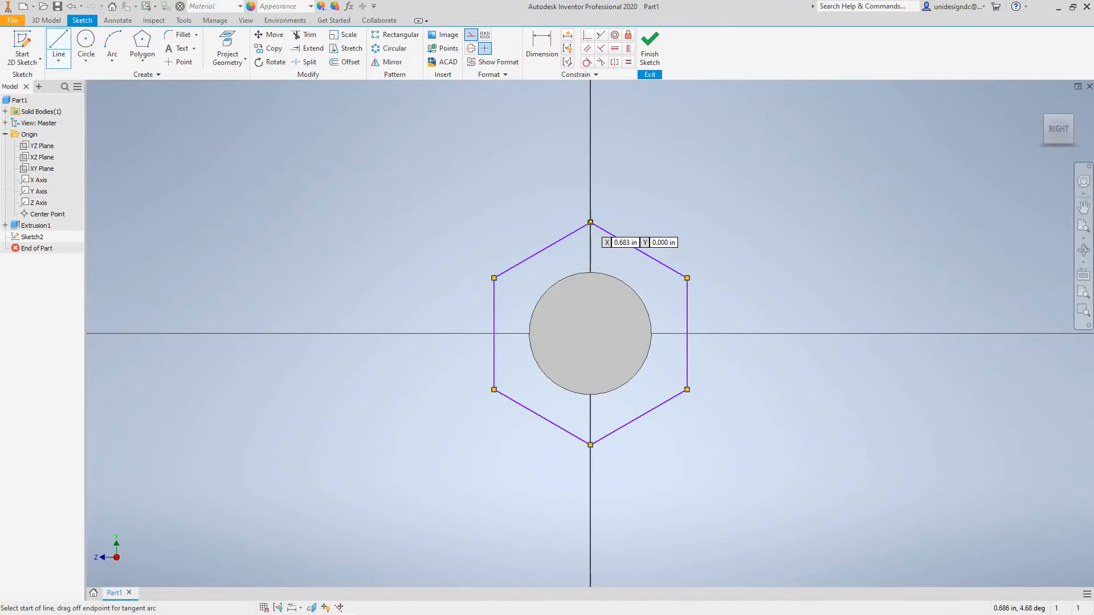
{"action": "left_click", "coordinate": [591, 222]}
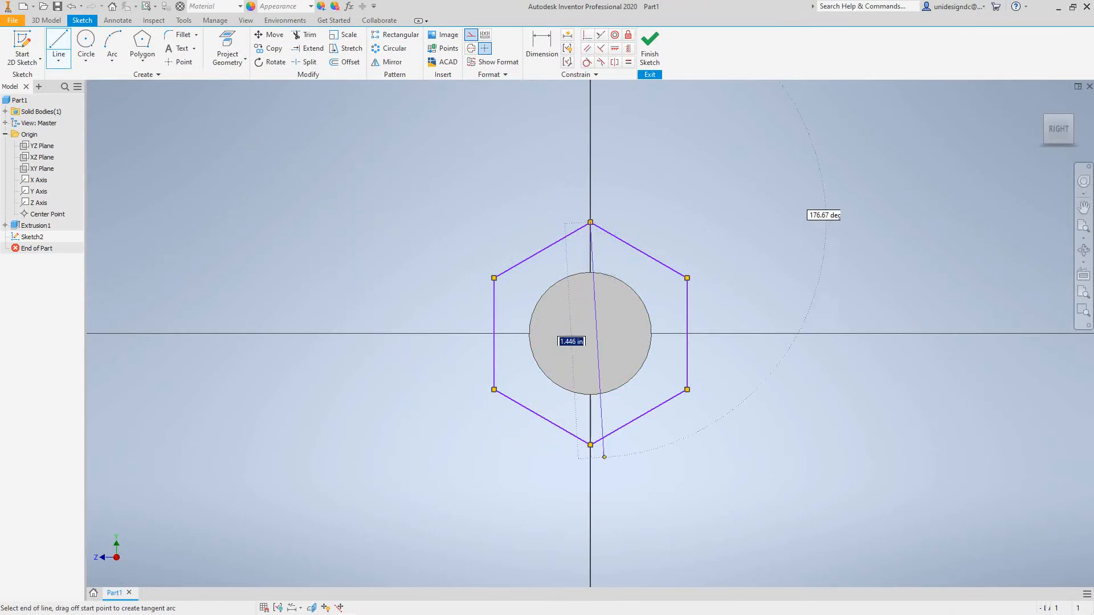
{"action": "double_click", "coordinate": [597, 444]}
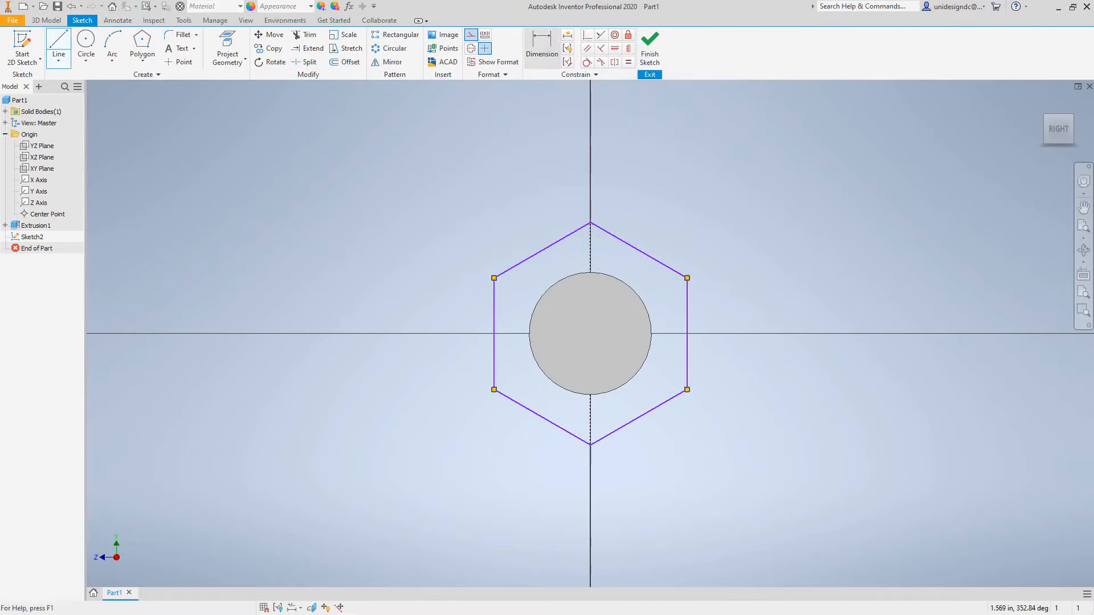
- Dimension the vertical construction line across the hexagon's corners at 1.5 in and finish the sketch
{"action": "left_click", "coordinate": [542, 45]}
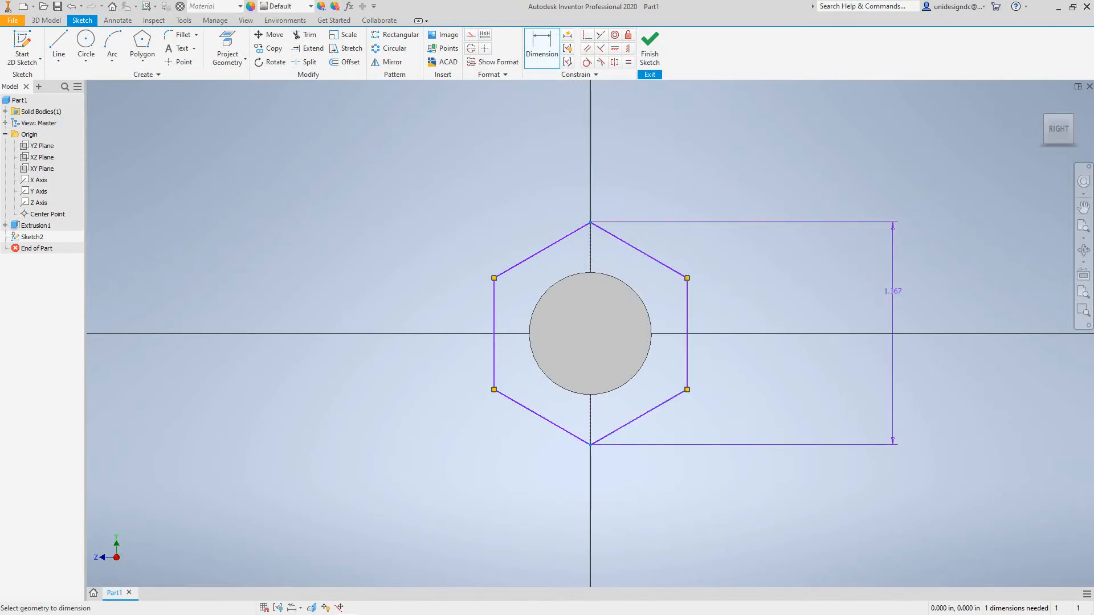
{"action": "left_click", "coordinate": [893, 291]}
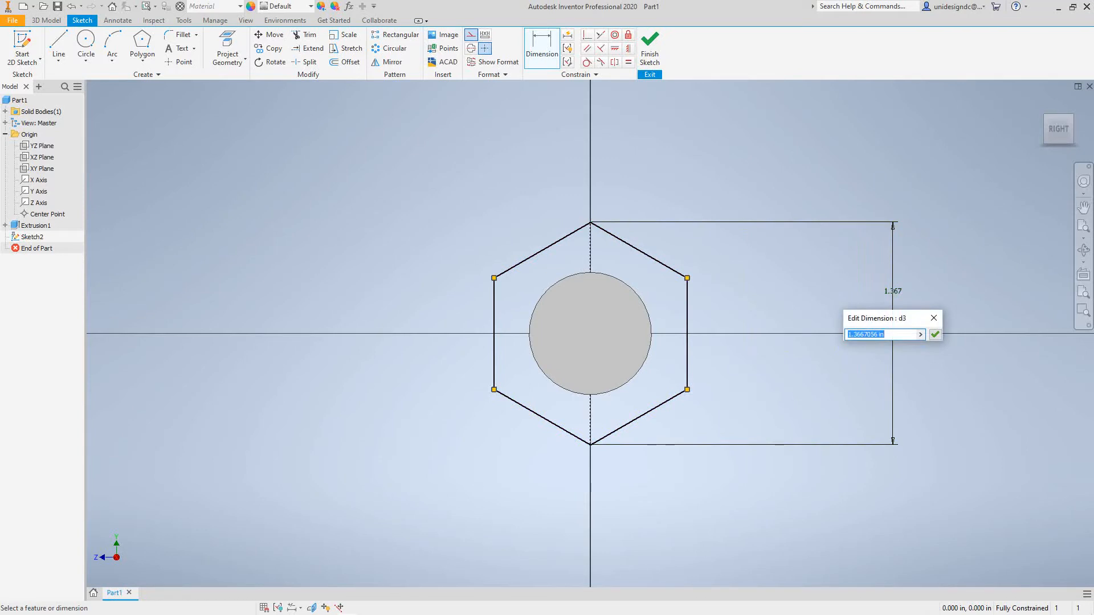
{"action": "type", "text": "1.5"}
{"action": "key", "text": "Return"}
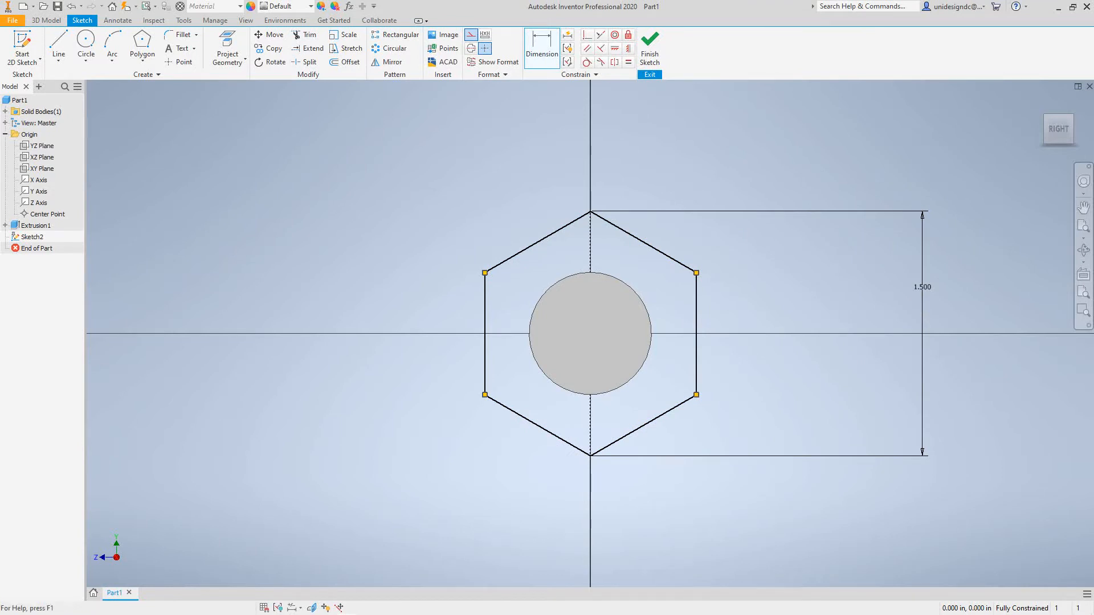
{"action": "left_click", "coordinate": [650, 49]}
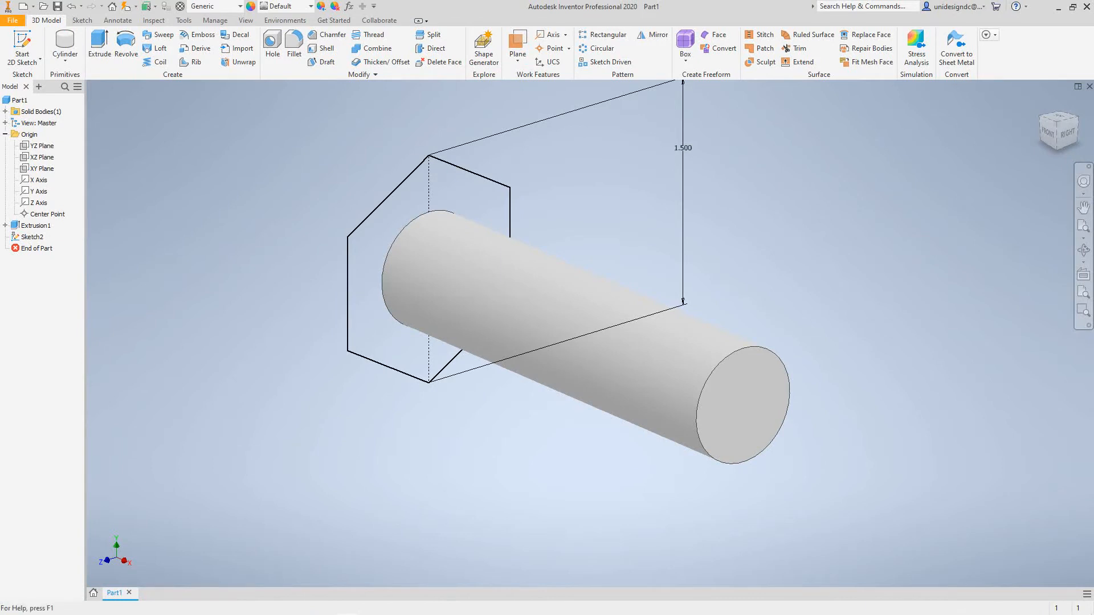
- Extrude the hexagon 0.5 in in the flipped direction, away from the shank, joined to the body as the bolt head
{"action": "left_click", "coordinate": [100, 49]}
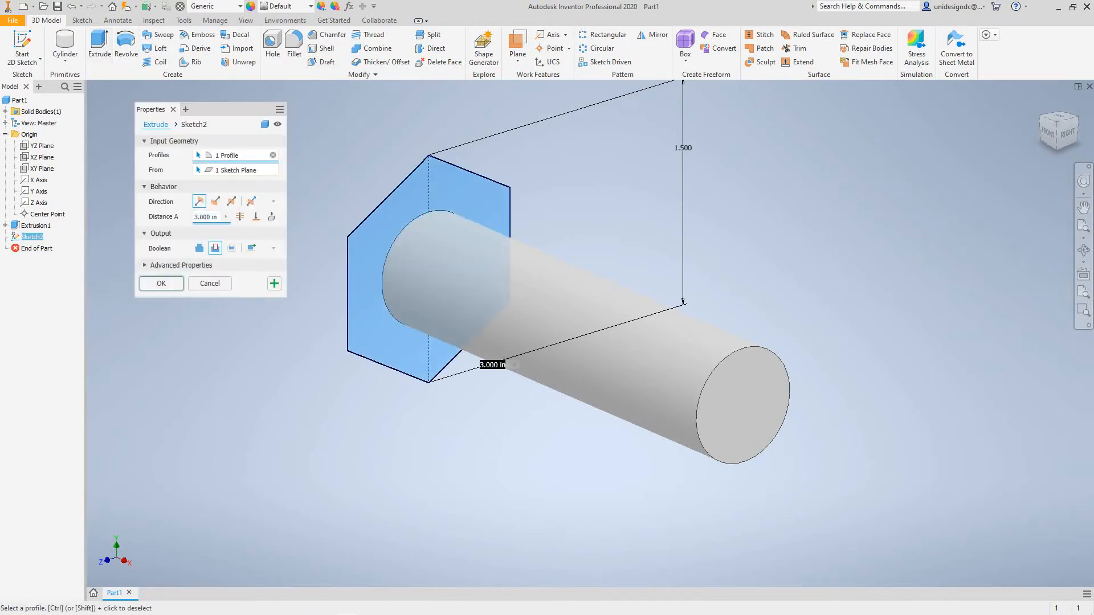
{"action": "middle_click_drag", "start_coordinate": [513, 342], "coordinate": [659, 374]}
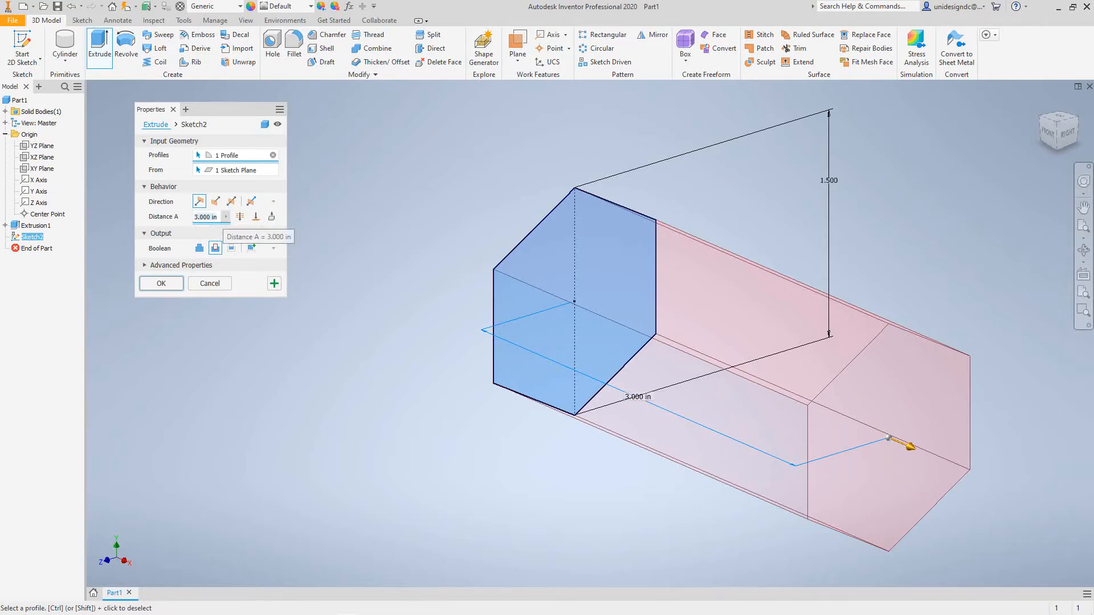
{"action": "left_click", "coordinate": [227, 217]}
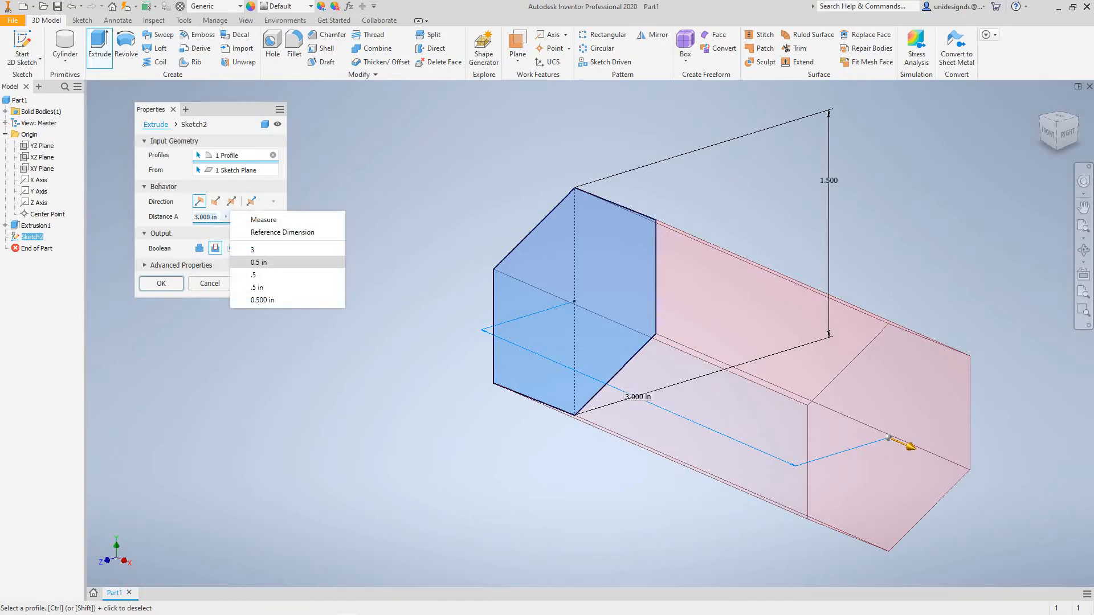
{"action": "left_click", "coordinate": [259, 263]}
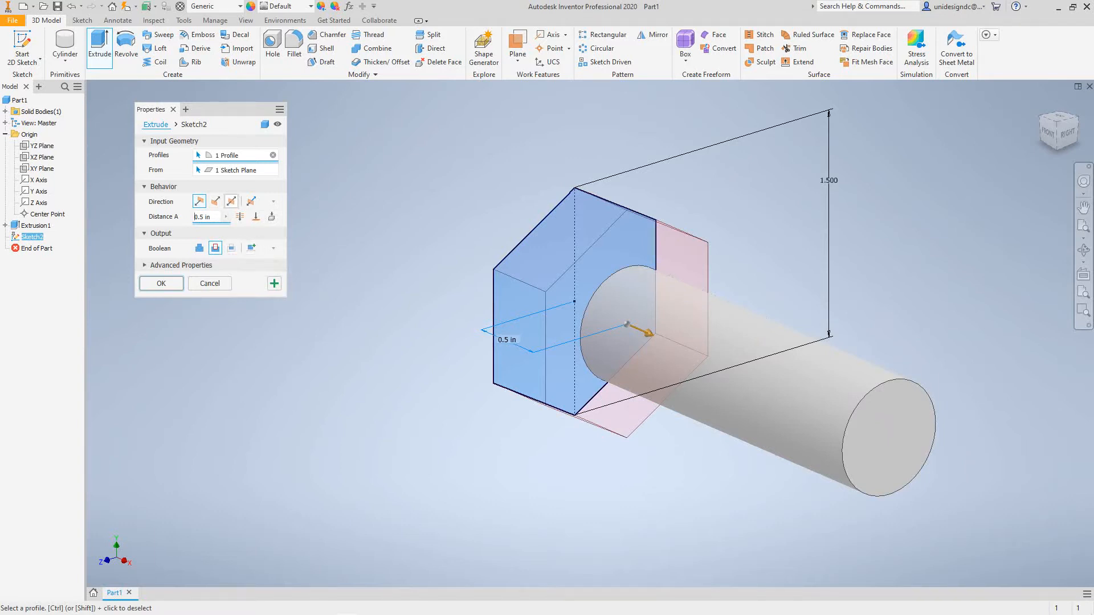
{"action": "left_click", "coordinate": [215, 201]}
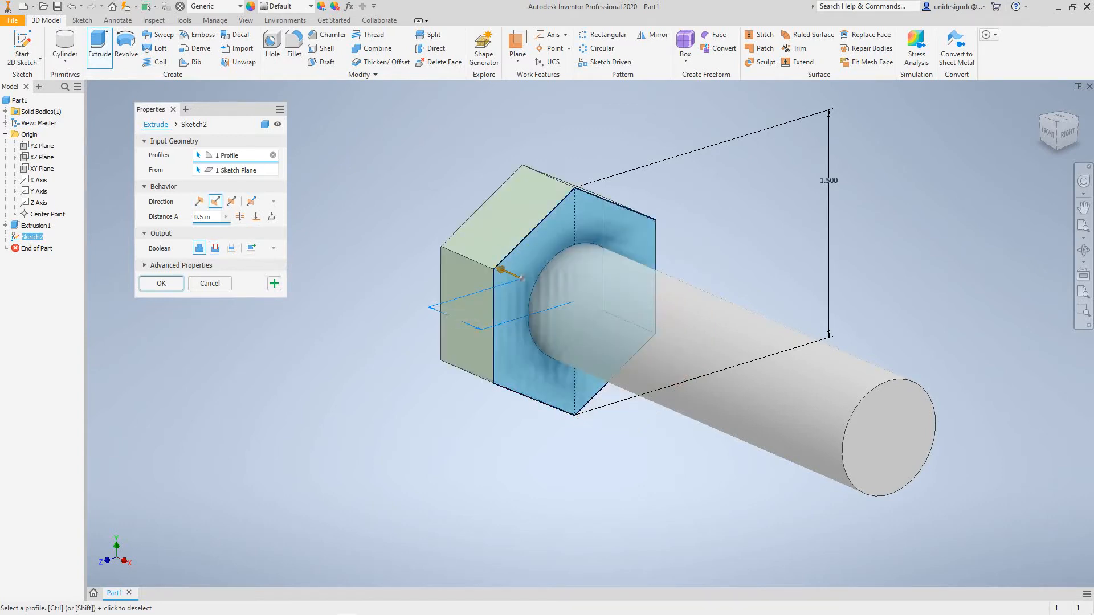
{"action": "key", "text": "Return"}
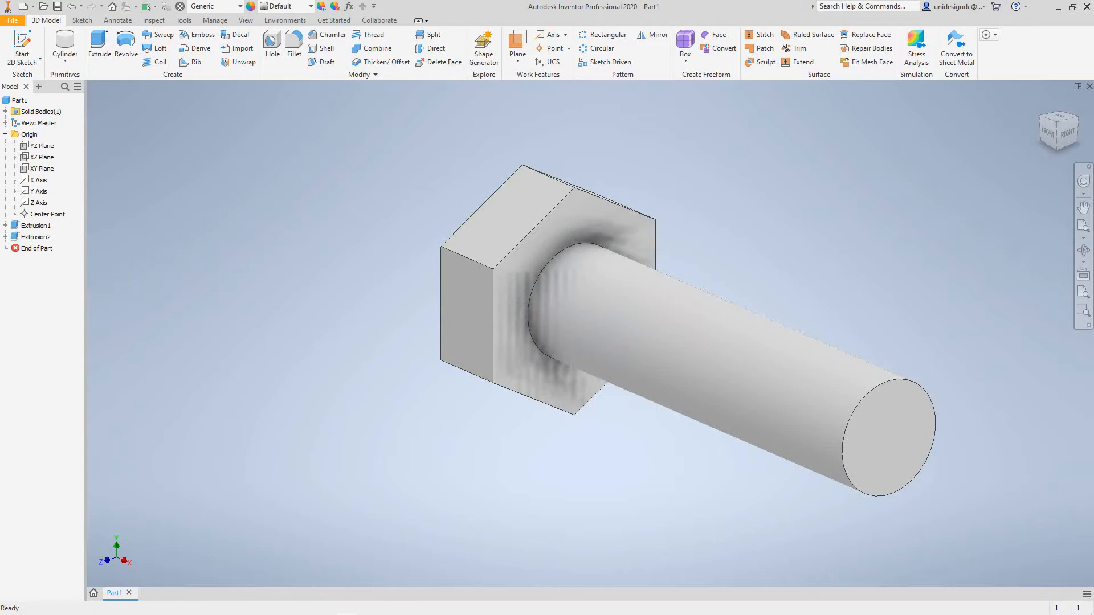
{"action": "scroll", "coordinate": [285, 259], "scroll_direction": "down", "scroll_amount": 5}
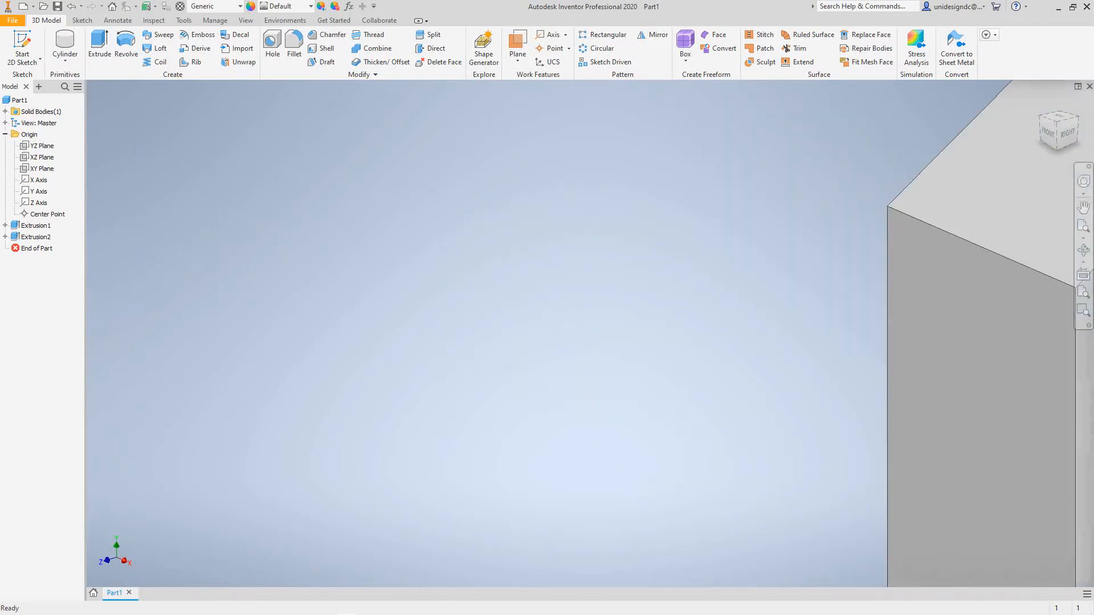
{"action": "scroll", "coordinate": [273, 262], "scroll_direction": "up", "scroll_amount": 7}
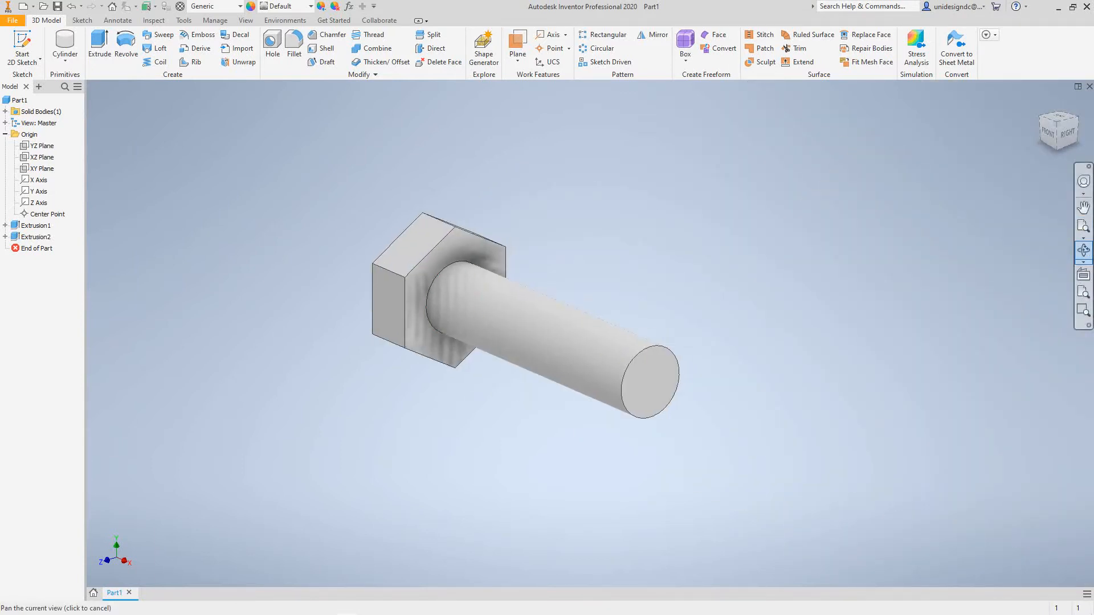
{"action": "scroll", "coordinate": [459, 332], "scroll_direction": "down", "scroll_amount": 4}
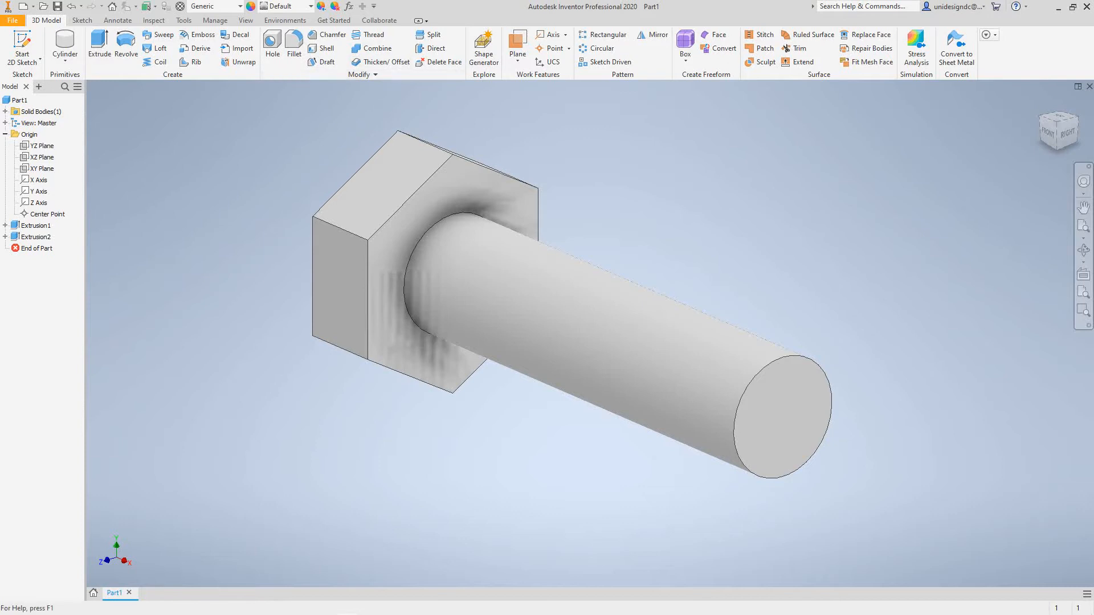
{"action": "left_click", "coordinate": [369, 35]}
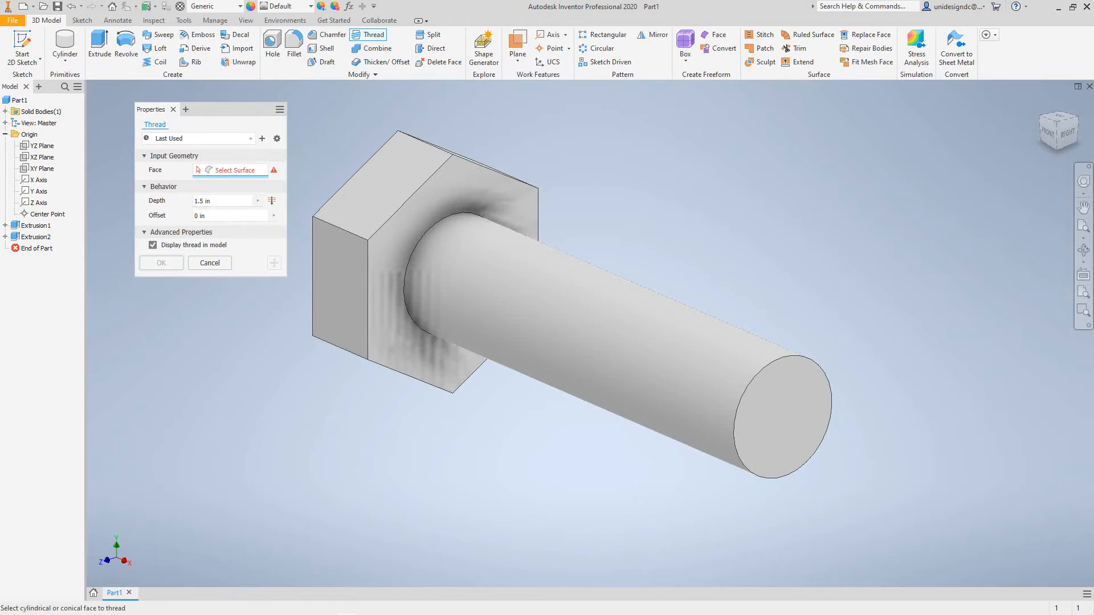
{"action": "left_click", "coordinate": [272, 201]}
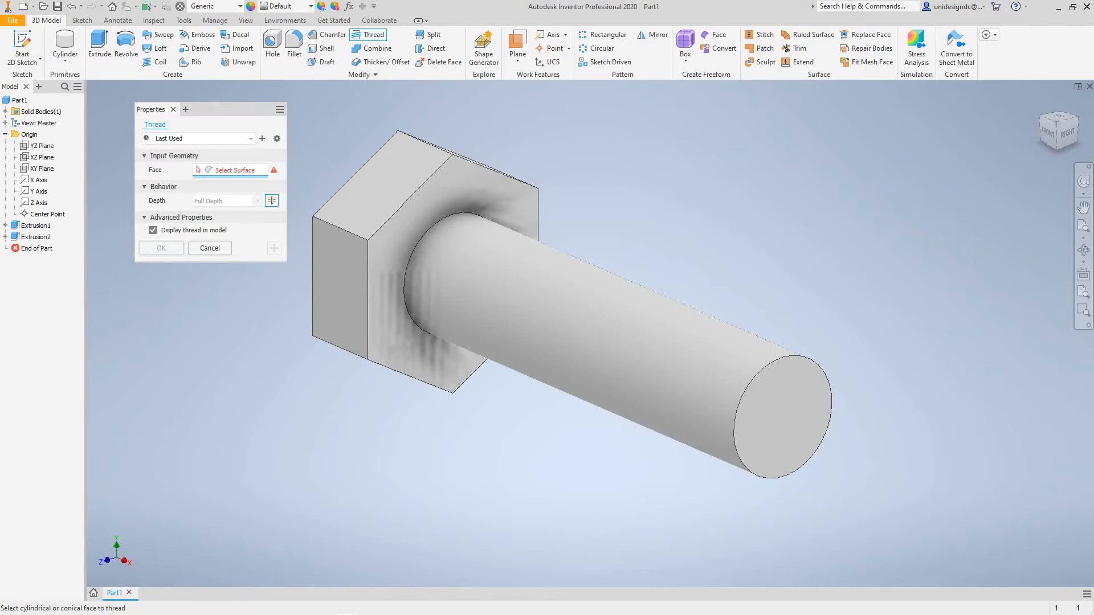
{"action": "left_click", "coordinate": [210, 248]}
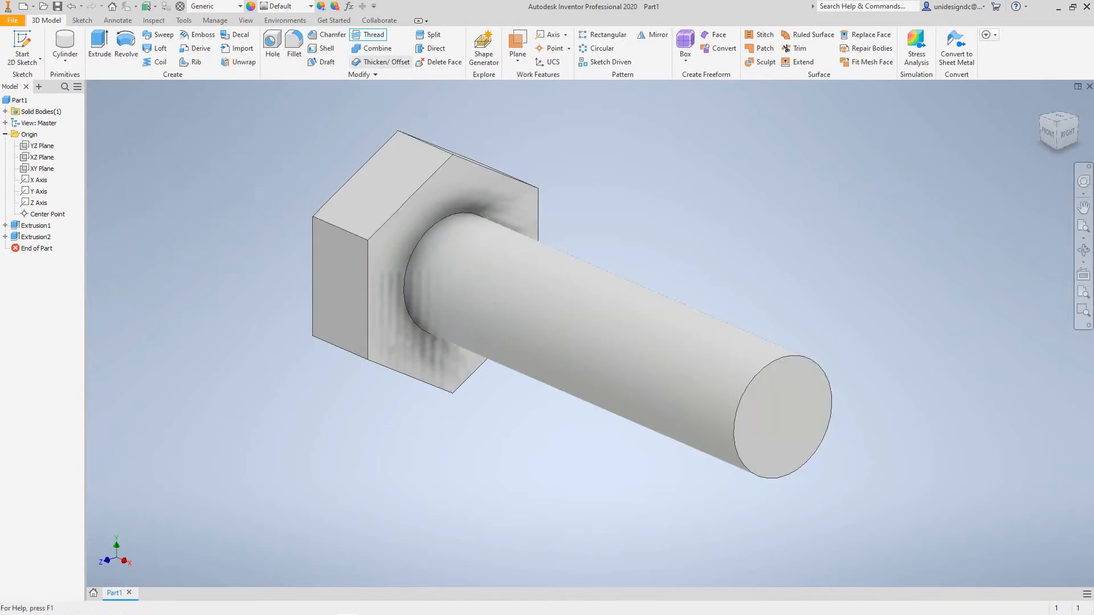
- Add a right-hand 3/4-10 UNC class 2A thread to the shank's cylindrical face, 1.5 in deep from the free end
{"action": "left_click", "coordinate": [369, 35]}
{"action": "left_click", "coordinate": [518, 290]}
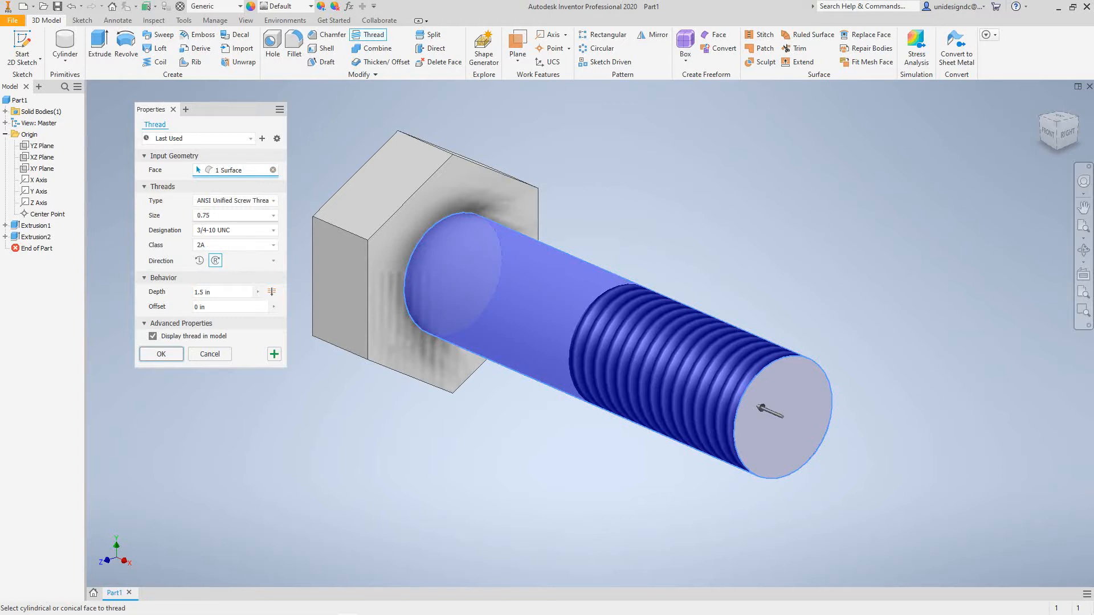
{"action": "left_click", "coordinate": [272, 292]}
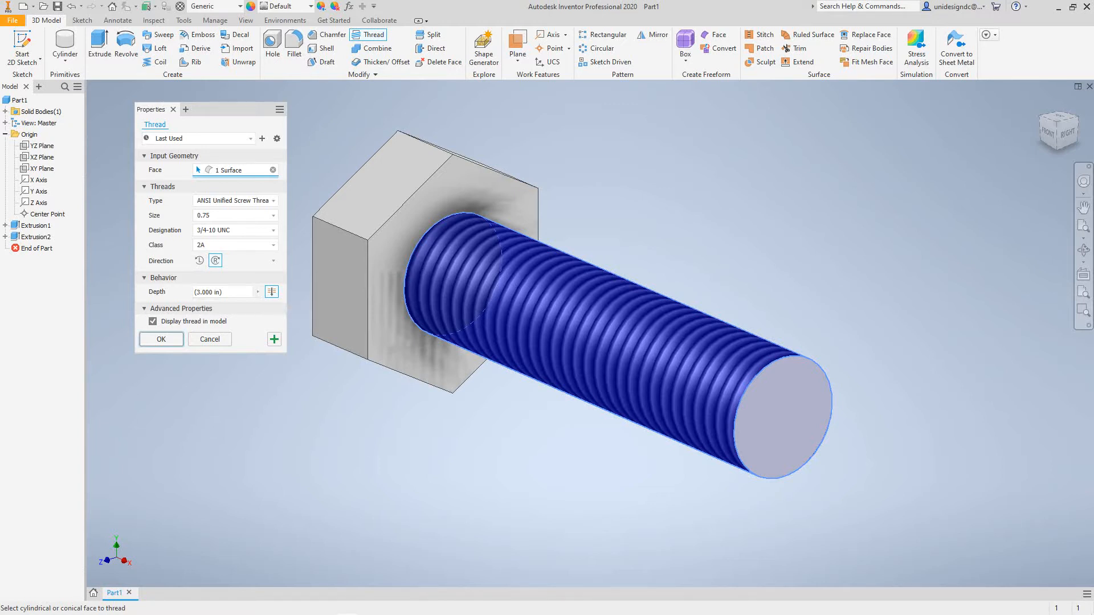
{"action": "left_click", "coordinate": [272, 291]}
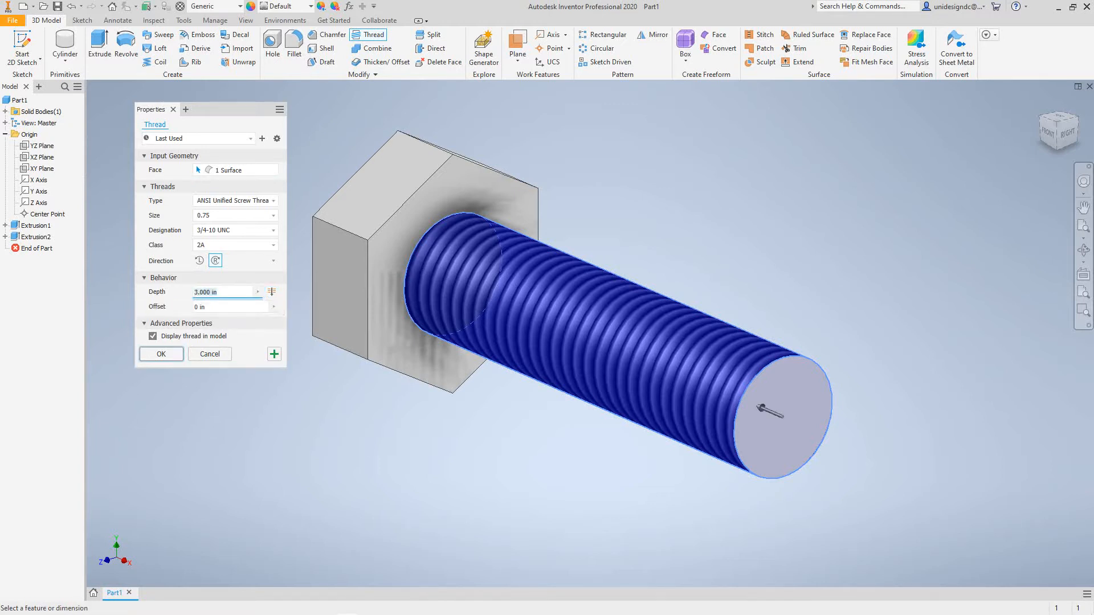
{"action": "key", "text": "BackSpace"}
{"action": "type", "text": "1."}
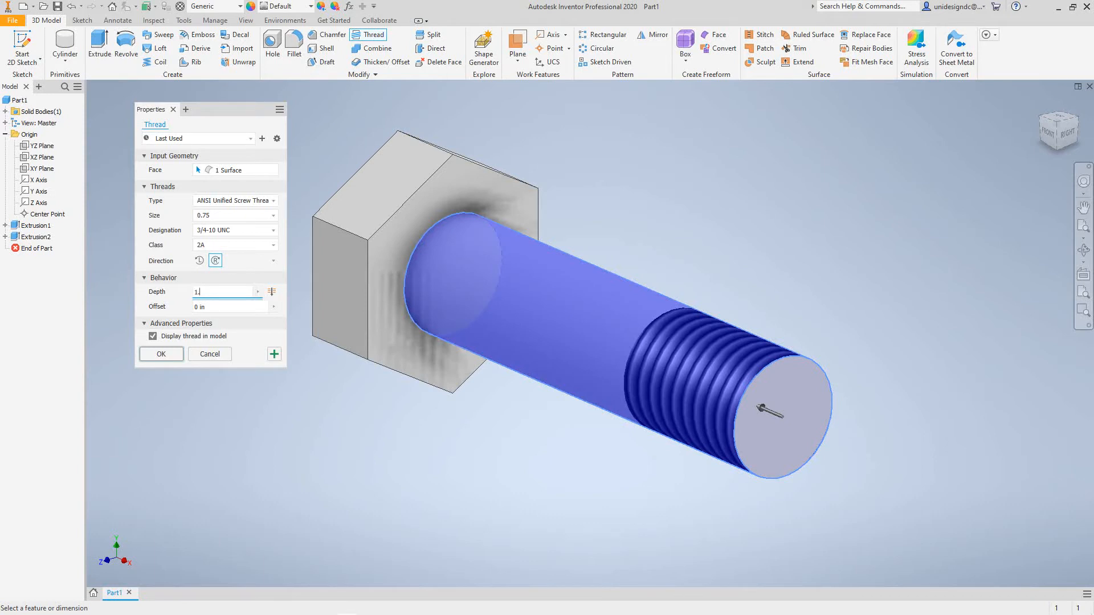
{"action": "type", "text": "5"}
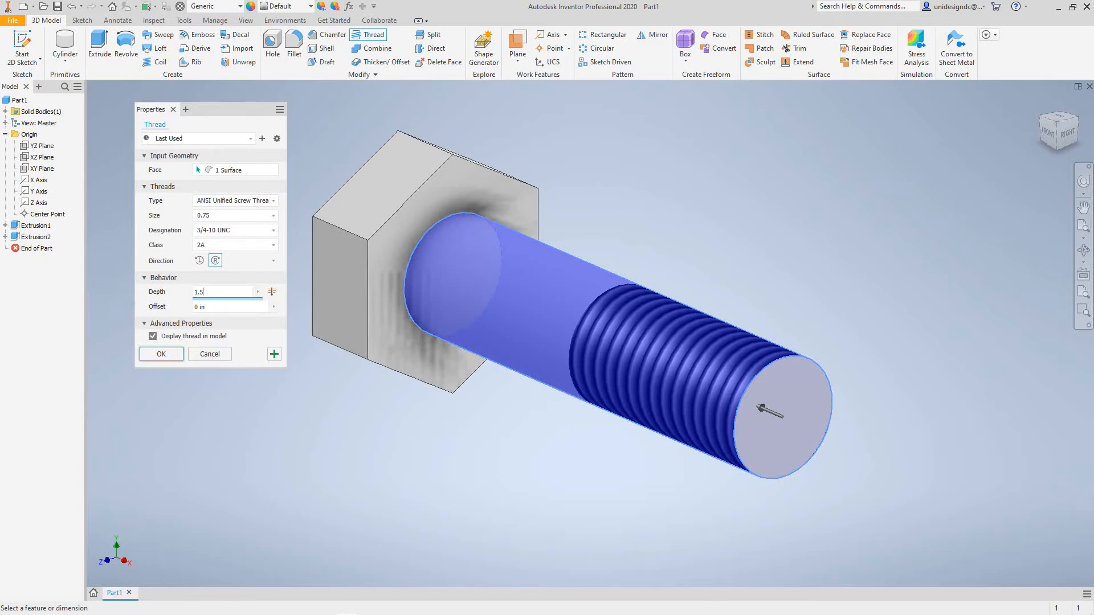
{"action": "key", "text": "Return"}
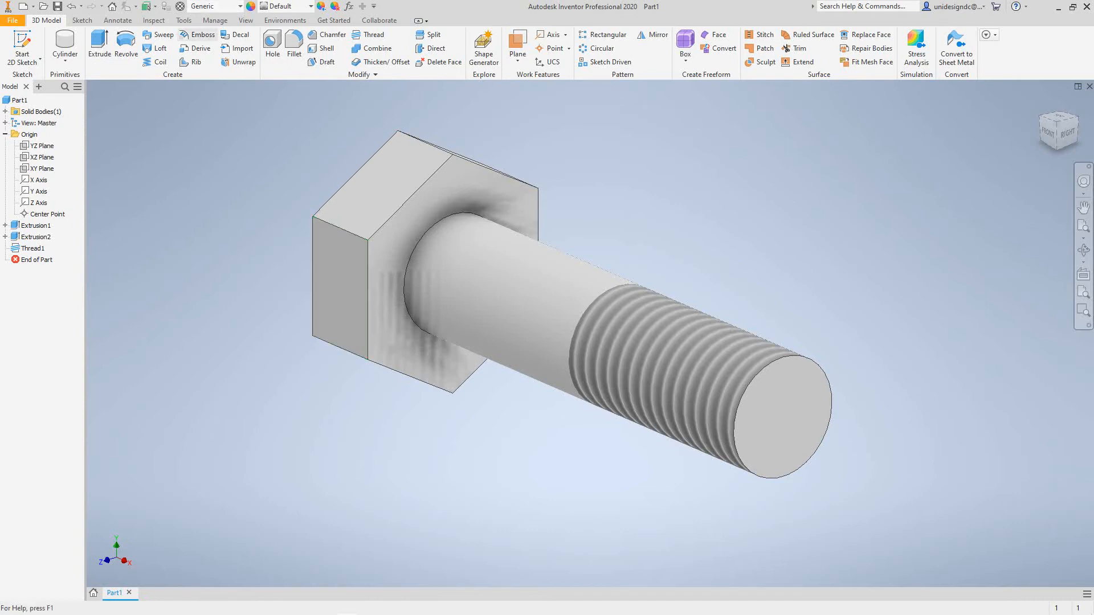
- Rename the model parameters of the shank: d0, its diameter, as DIAMETER and d1, its extrusion length, as HEIGHT
{"action": "left_click", "coordinate": [215, 20]}
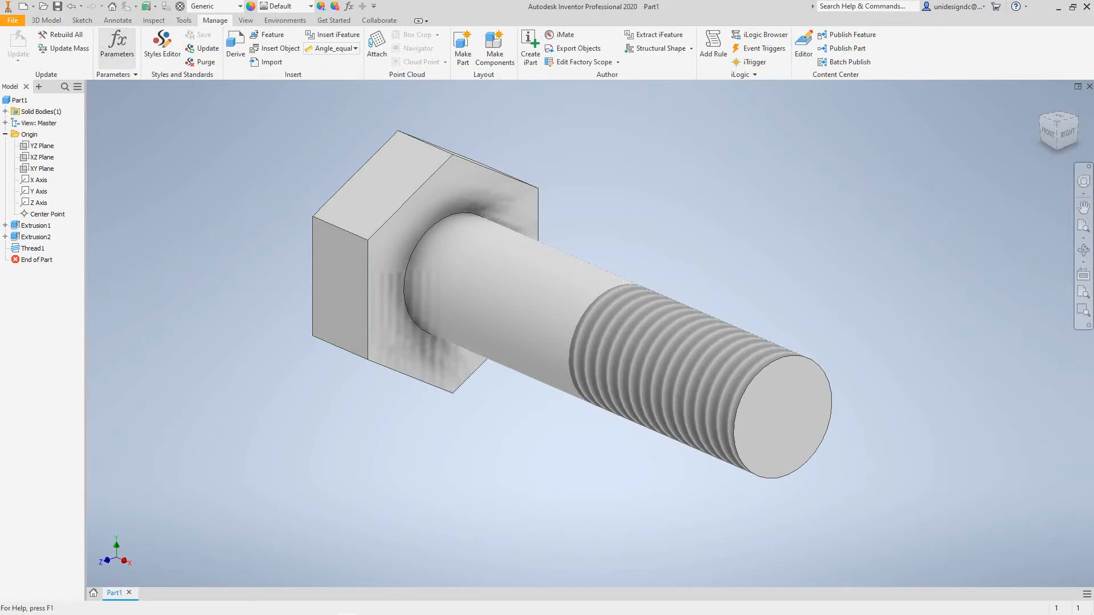
{"action": "left_click", "coordinate": [117, 42]}
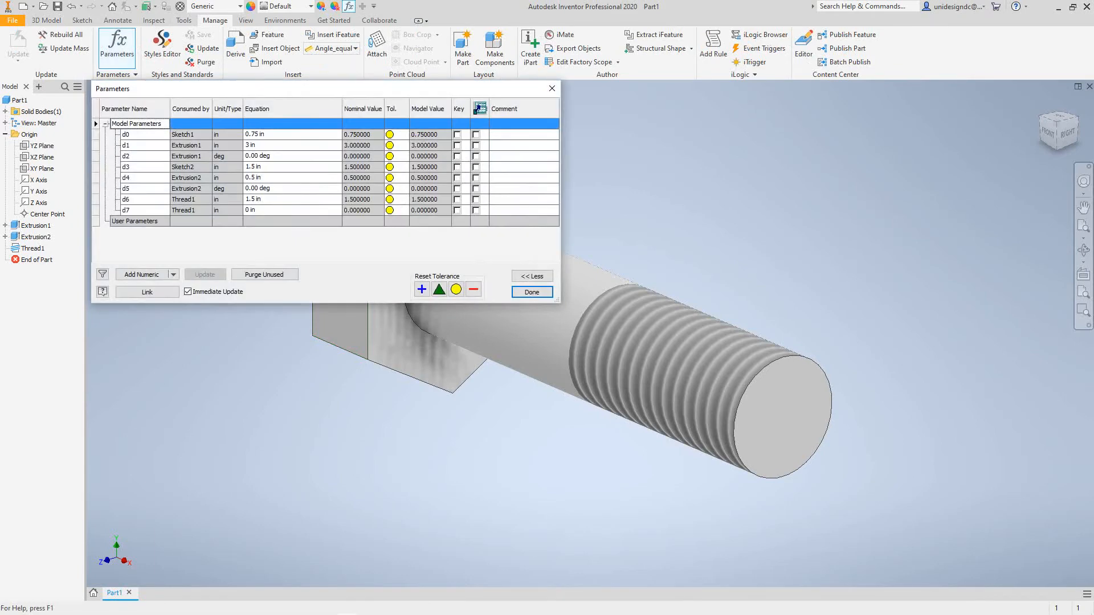
{"action": "left_click_drag", "start_coordinate": [291, 95], "coordinate": [341, 210]}
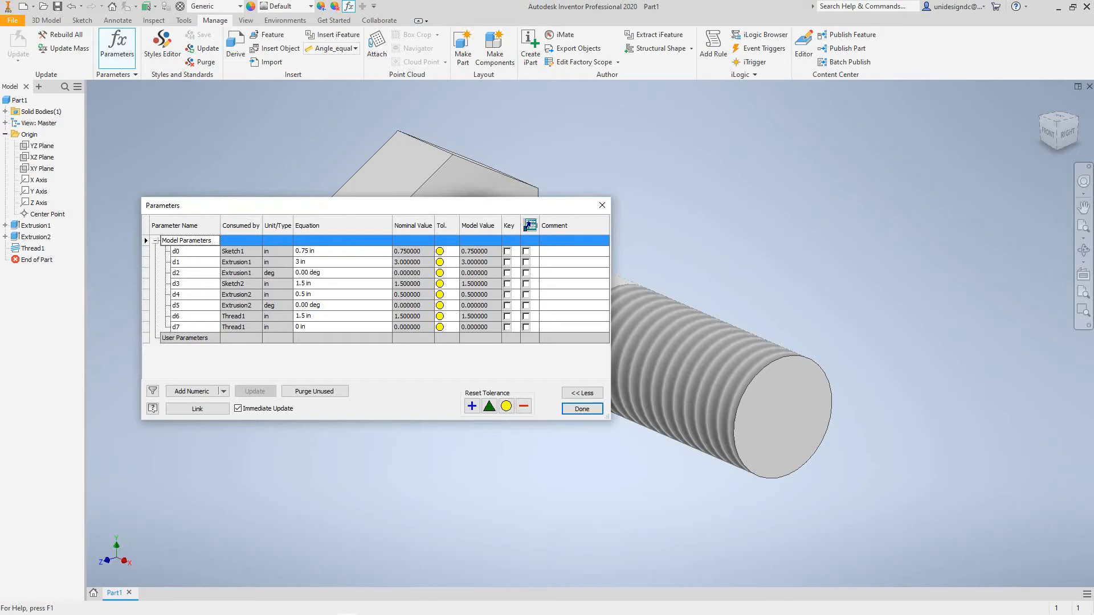
{"action": "left_click", "coordinate": [187, 251]}
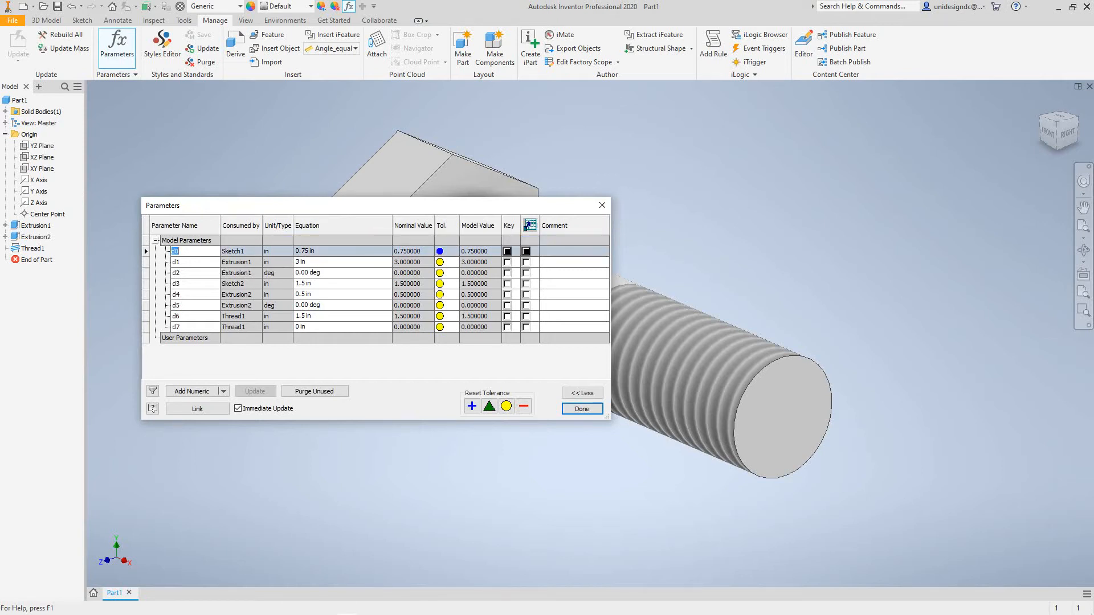
{"action": "type", "text": "DIAMETER"}
{"action": "key", "text": "Return"}
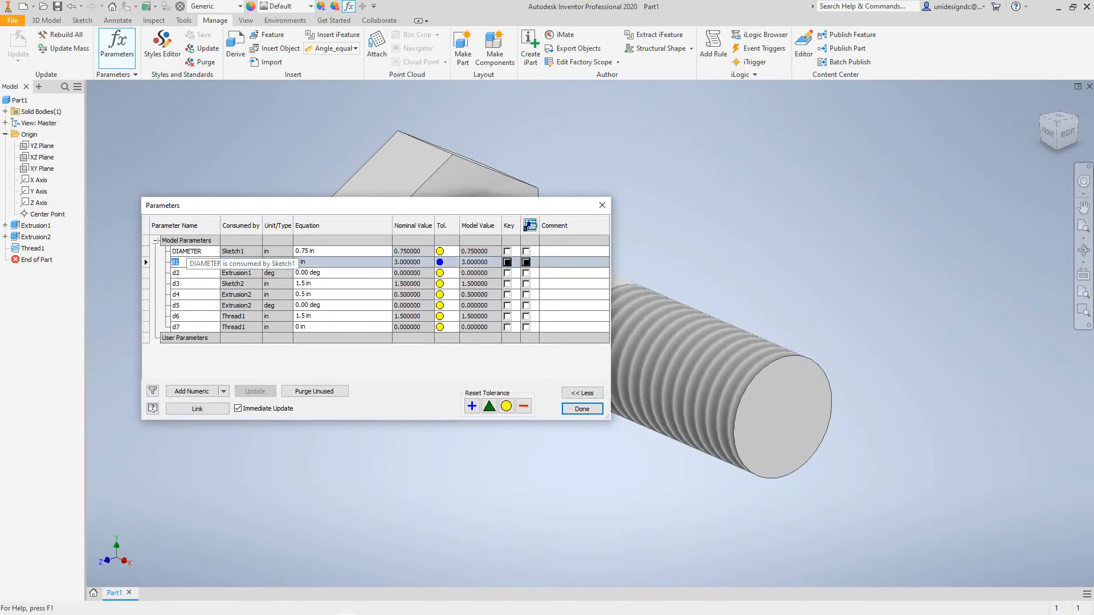
{"action": "type", "text": "HEIGHT"}
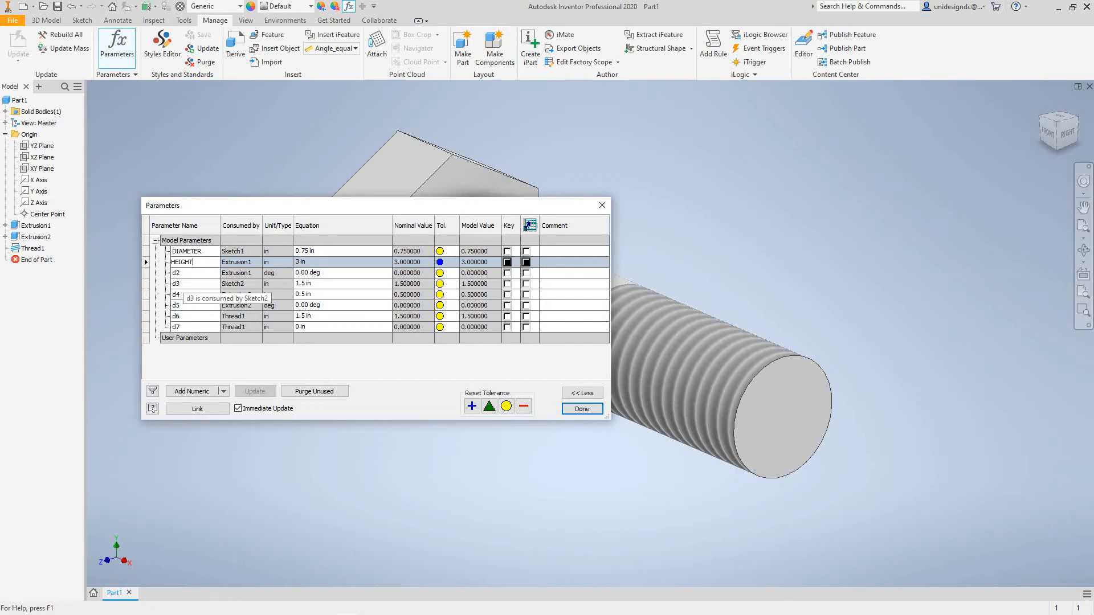
- Try to rename the hexagon's 1.5 in sketch parameter d3 as HEAD SIZE
{"action": "left_click", "coordinate": [183, 284]}
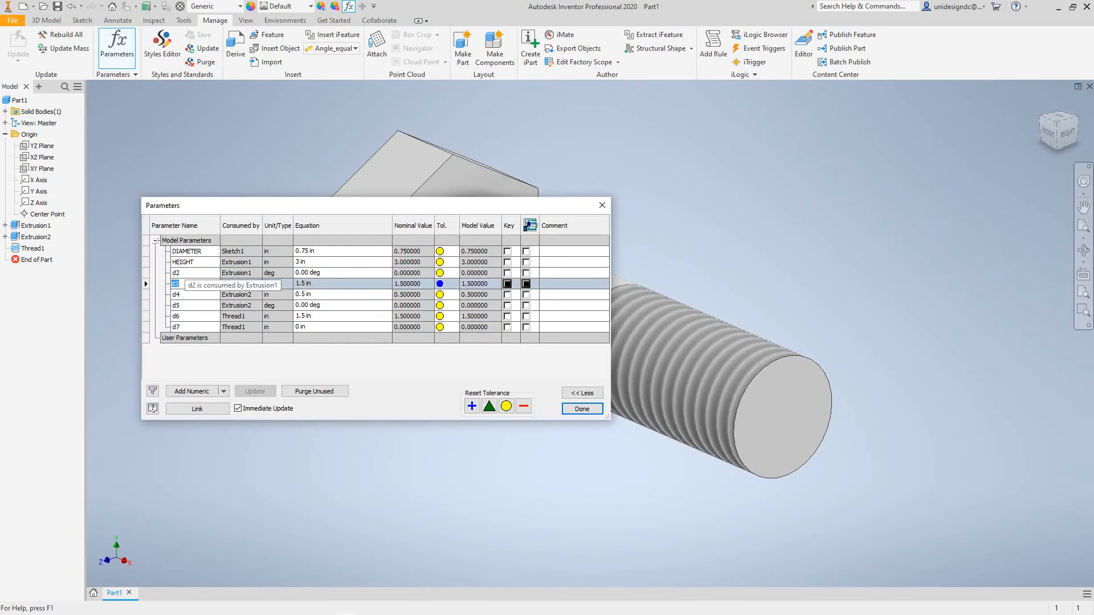
{"action": "type", "text": "HEAD SIZE"}
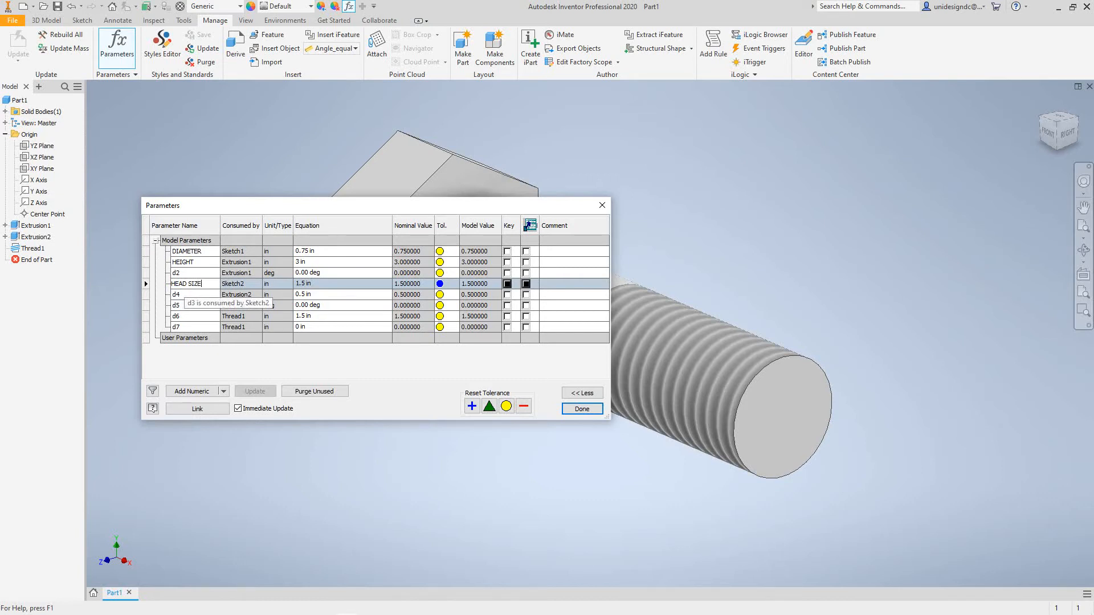
{"action": "key", "text": "Return"}
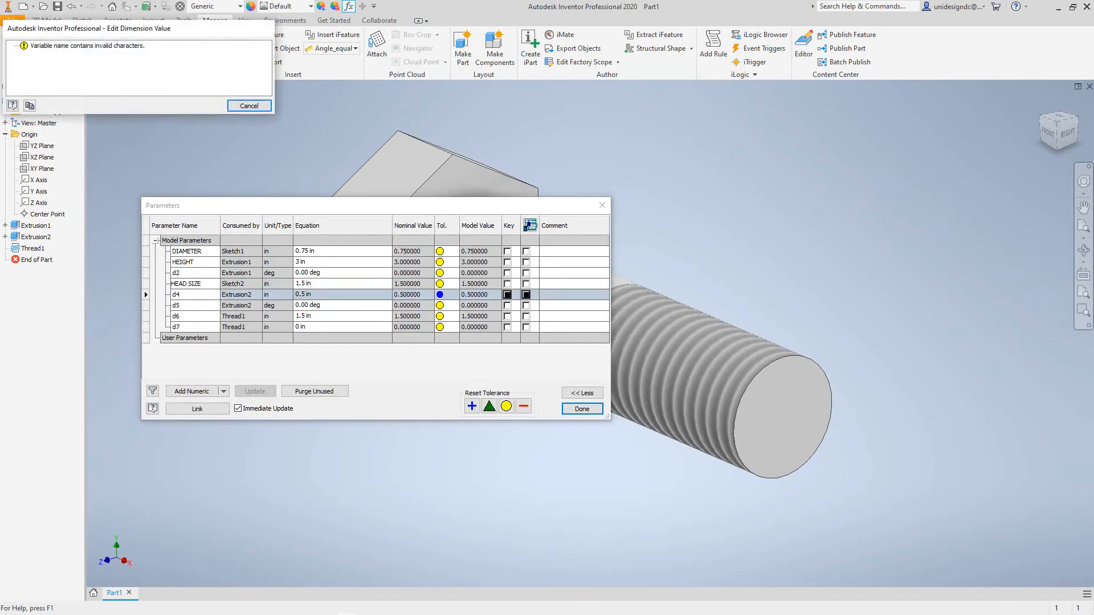
{"action": "left_click", "coordinate": [249, 106]}
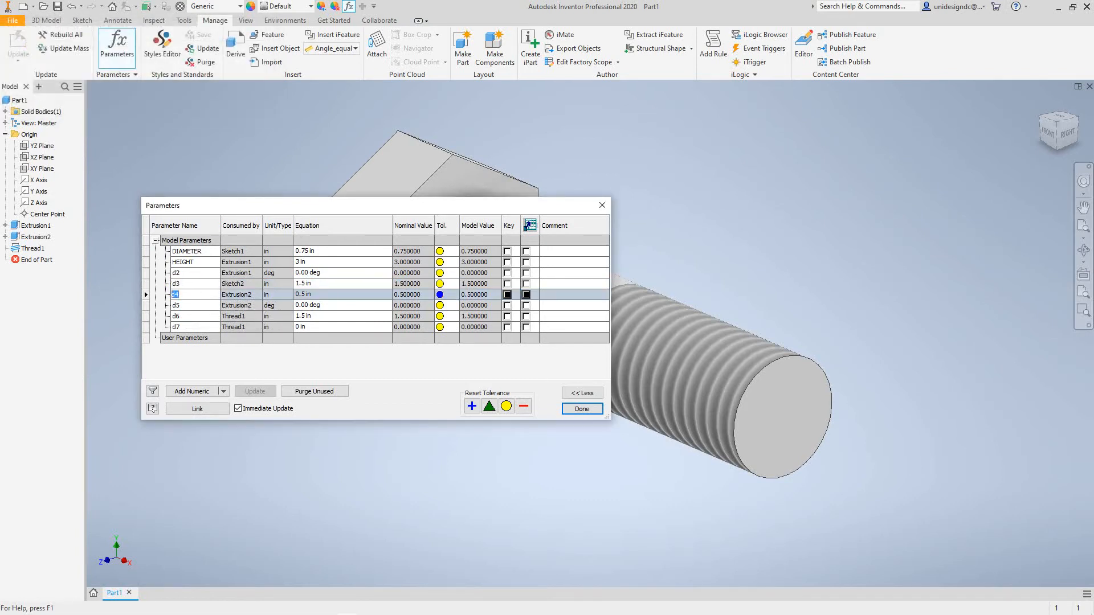
- Rename the hexagon's sketch parameter d3 as HEADSIZE and the head's extrusion thickness parameter d4 as HEADWIDTH
{"action": "left_click", "coordinate": [181, 284]}
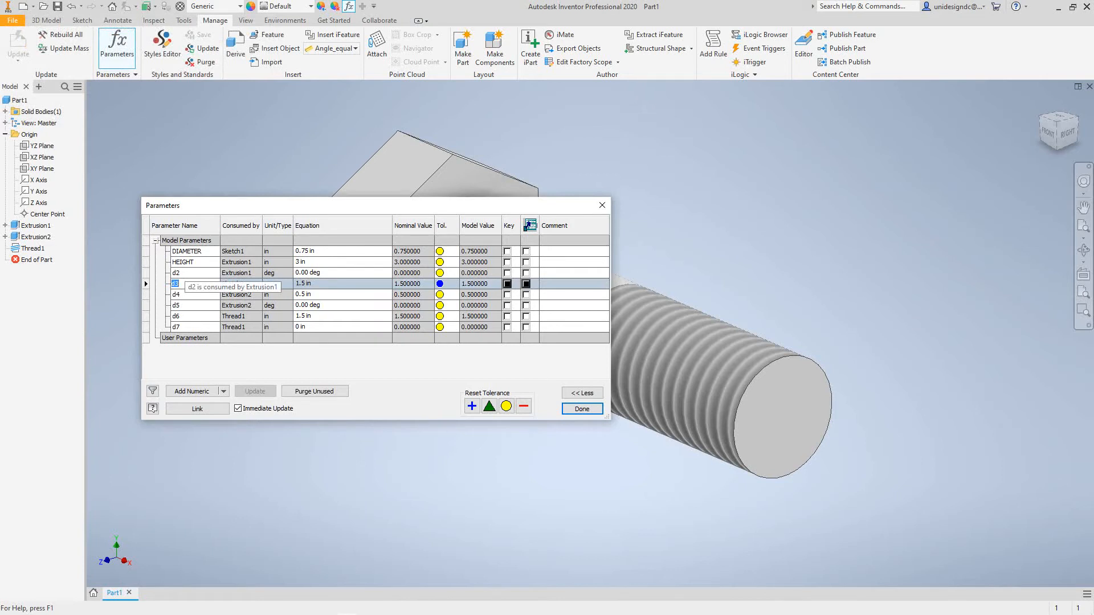
{"action": "type", "text": "HEADS"}
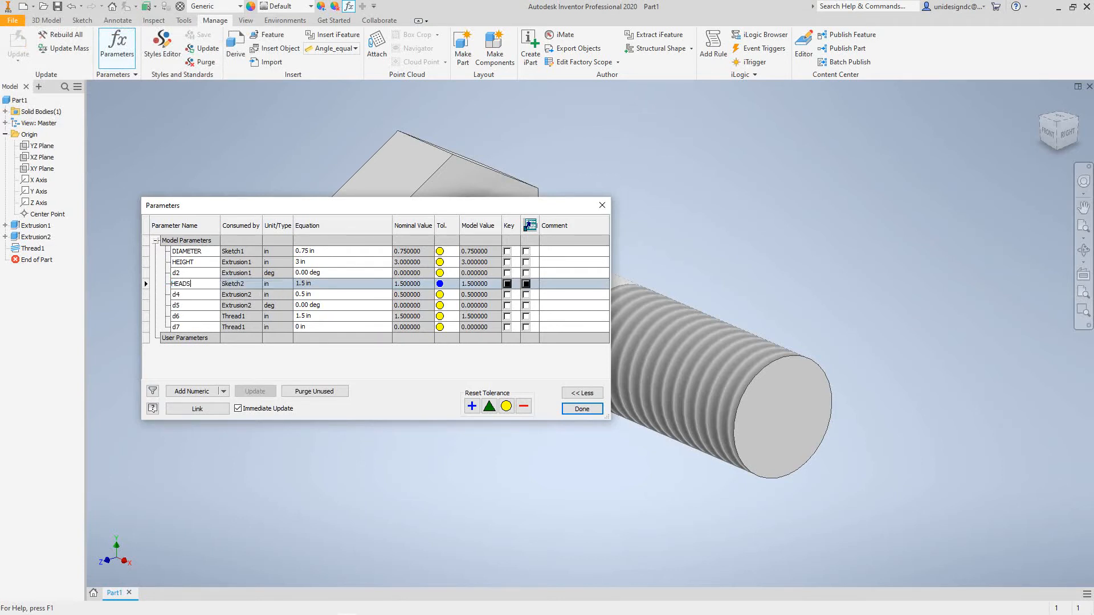
{"action": "type", "text": "IZE"}
{"action": "left_click", "coordinate": [188, 295]}
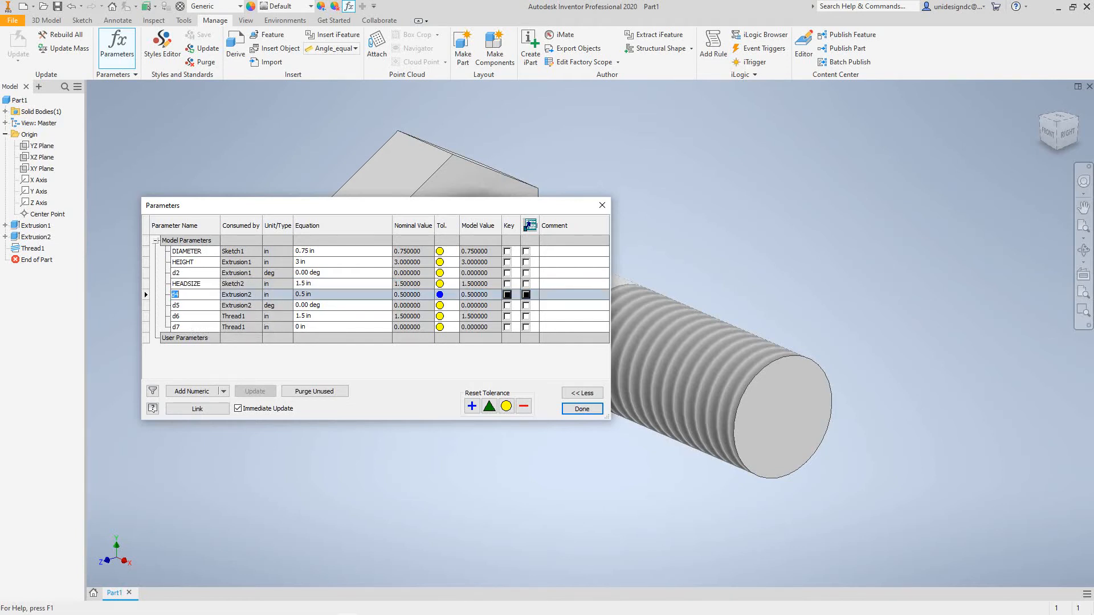
{"action": "type", "text": "HEADWIDTH"}
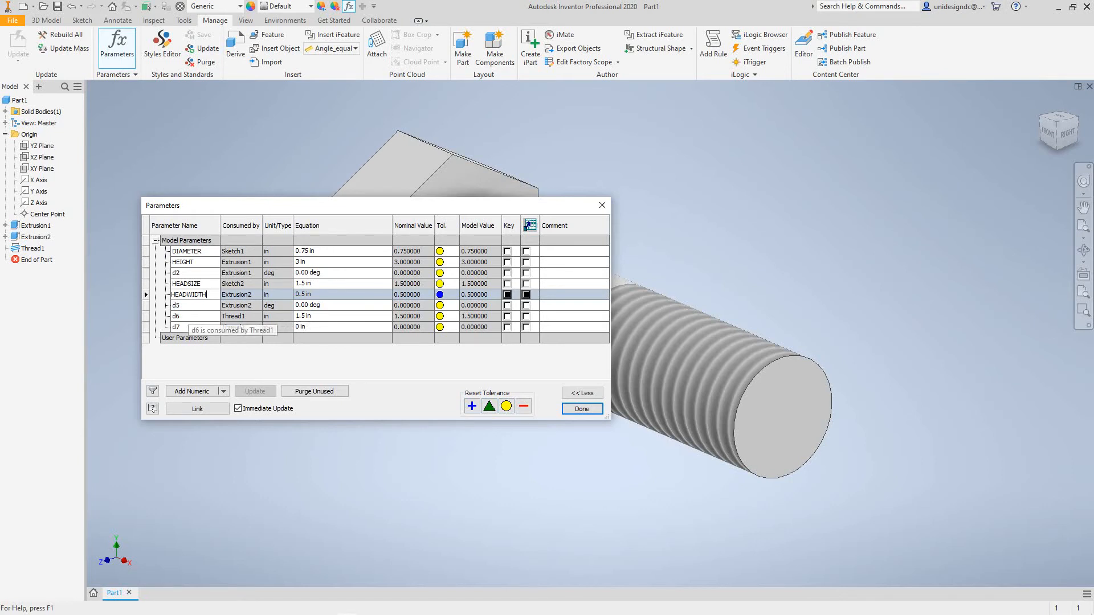
- Rename the thread depth parameter d6 as THREADLENGHT and close the parameter table
{"action": "left_click", "coordinate": [181, 317]}
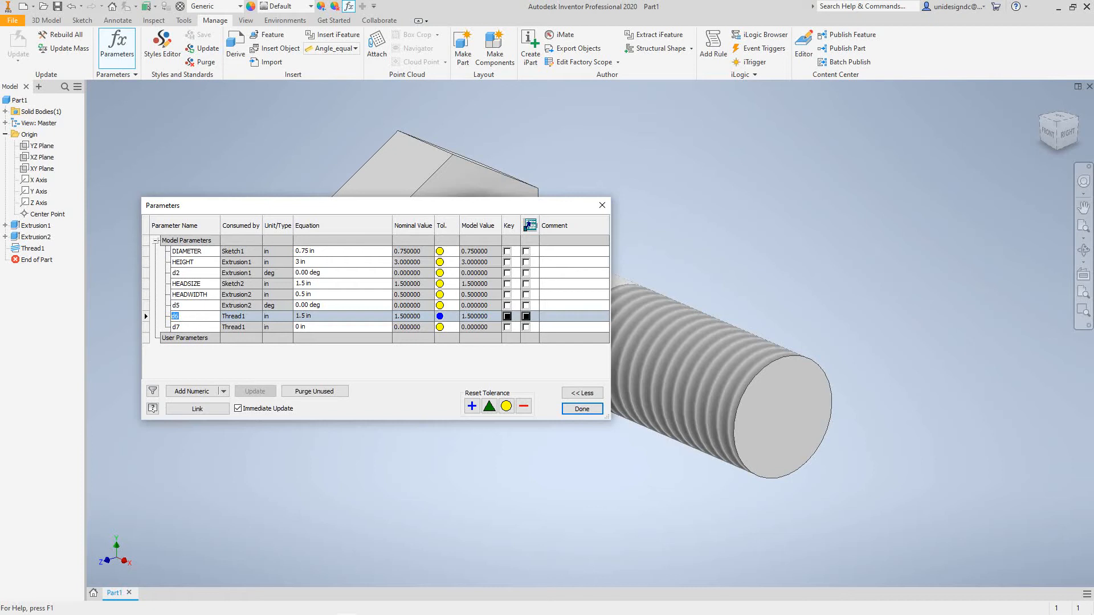
{"action": "type", "text": "THREADLENGHT"}
{"action": "key", "text": "Return"}
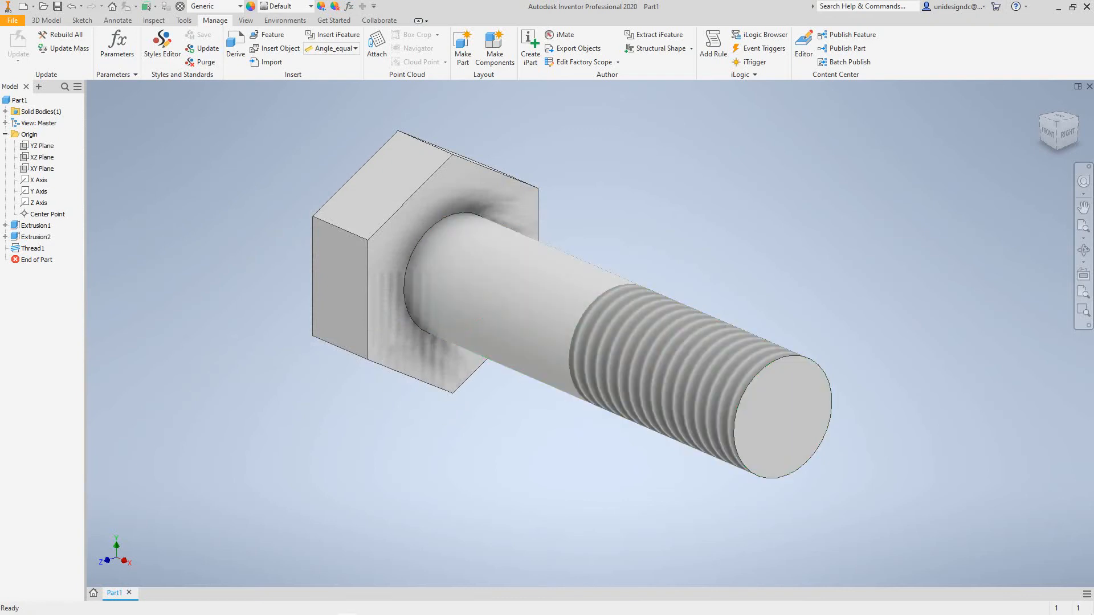
- Set the dimension display to Expression and show the dimensions of the shank extrusion on the model
{"action": "middle_click_drag", "start_coordinate": [627, 342], "coordinate": [606, 376]}
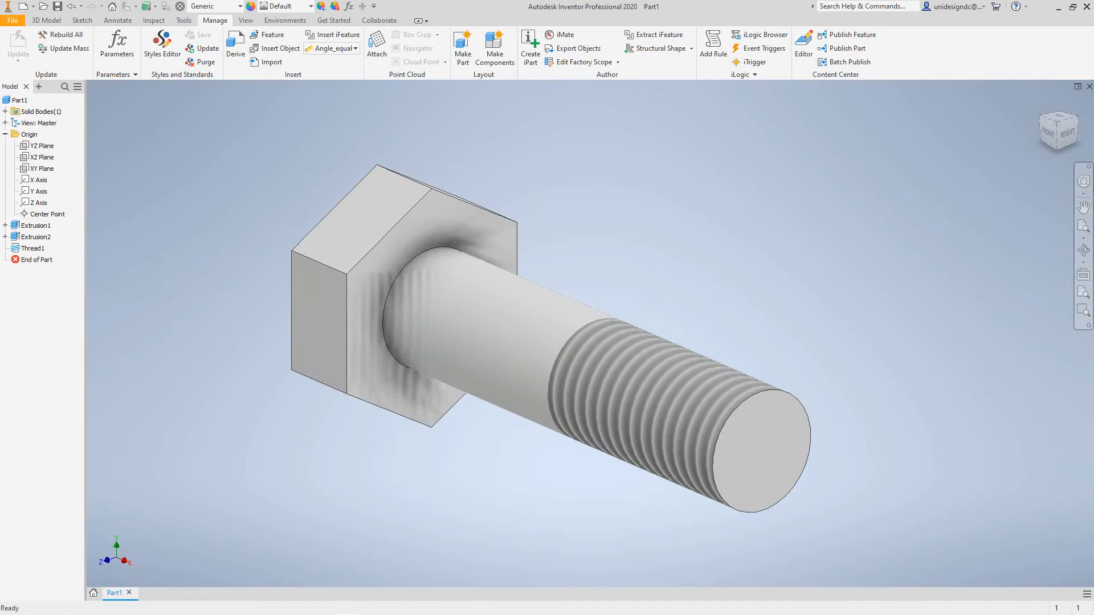
{"action": "right_click", "coordinate": [770, 172]}
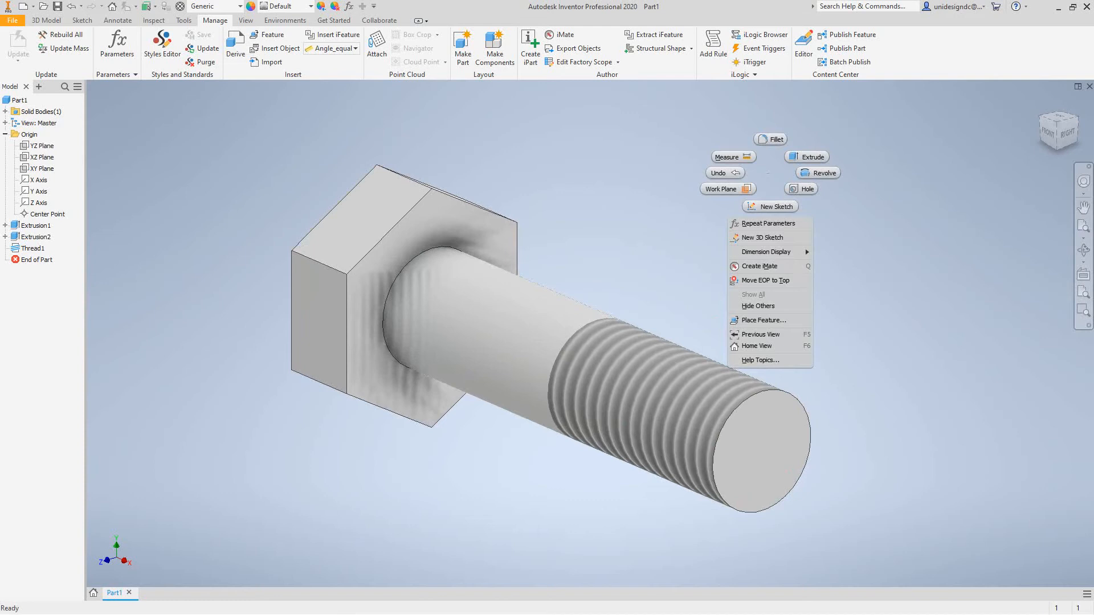
{"action": "mouse_move", "coordinate": [766, 251]}
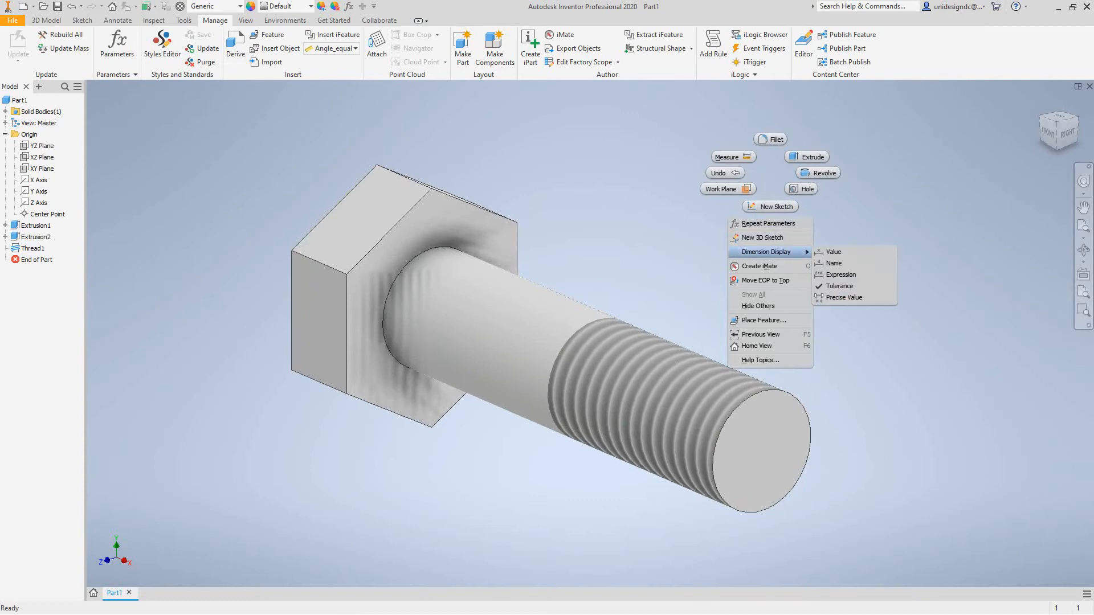
{"action": "left_click", "coordinate": [840, 275]}
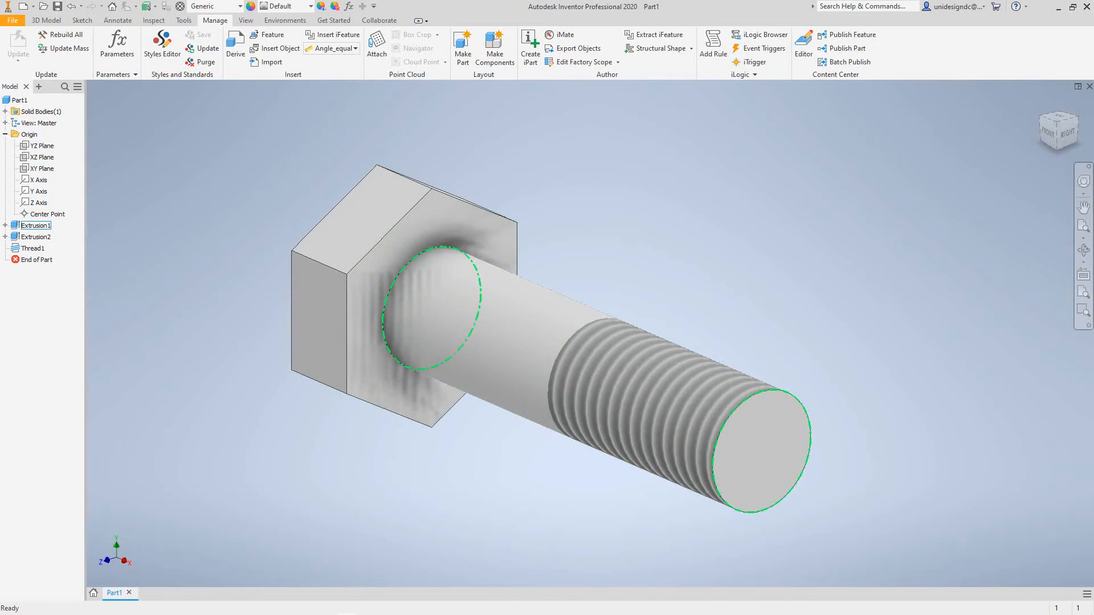
{"action": "right_click", "coordinate": [29, 226]}
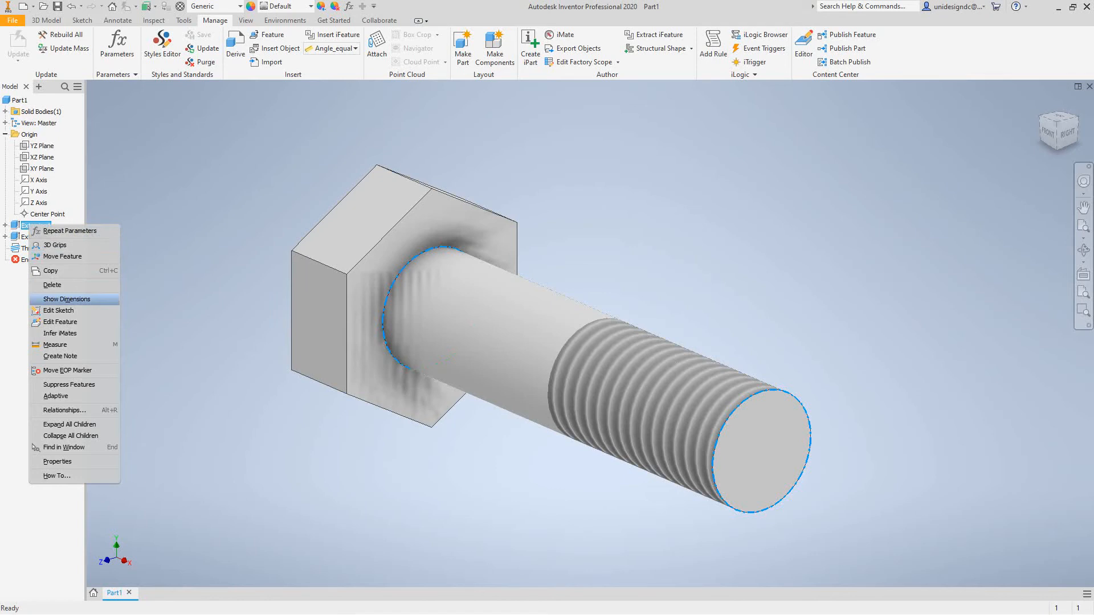
{"action": "left_click", "coordinate": [67, 300]}
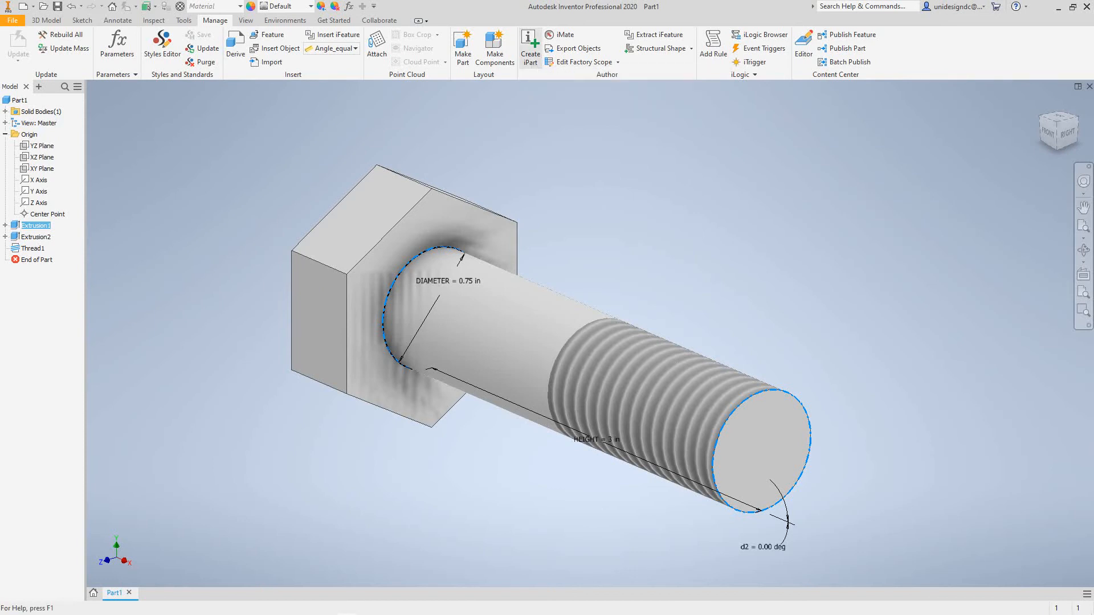
- Start creating an iPart from the bolt and insert two additional member rows in its table
{"action": "left_click", "coordinate": [530, 49]}
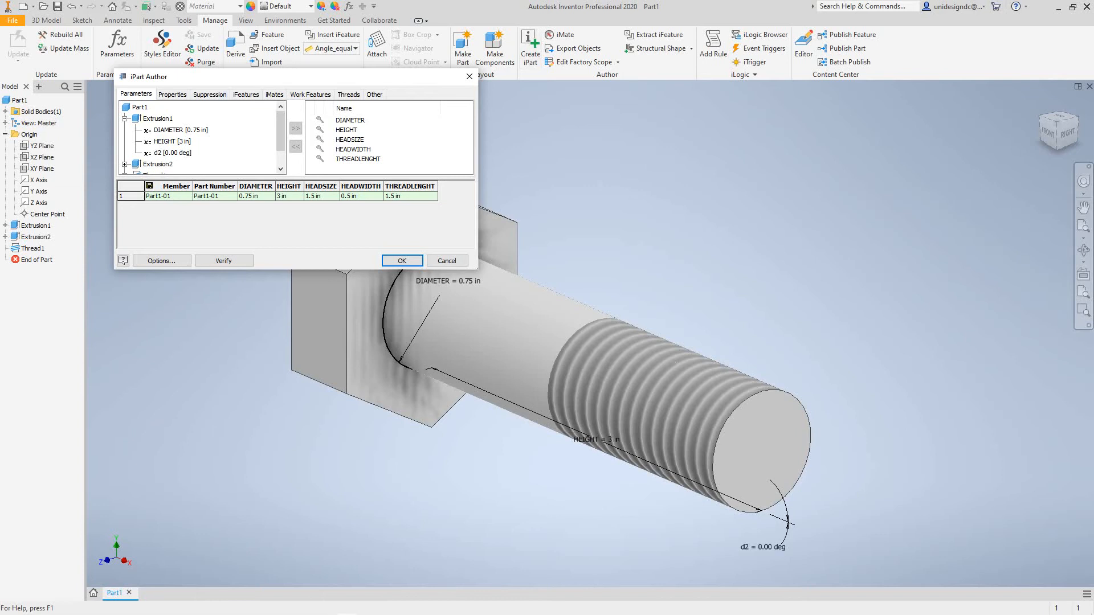
{"action": "left_click_drag", "start_coordinate": [194, 76], "coordinate": [176, 157]}
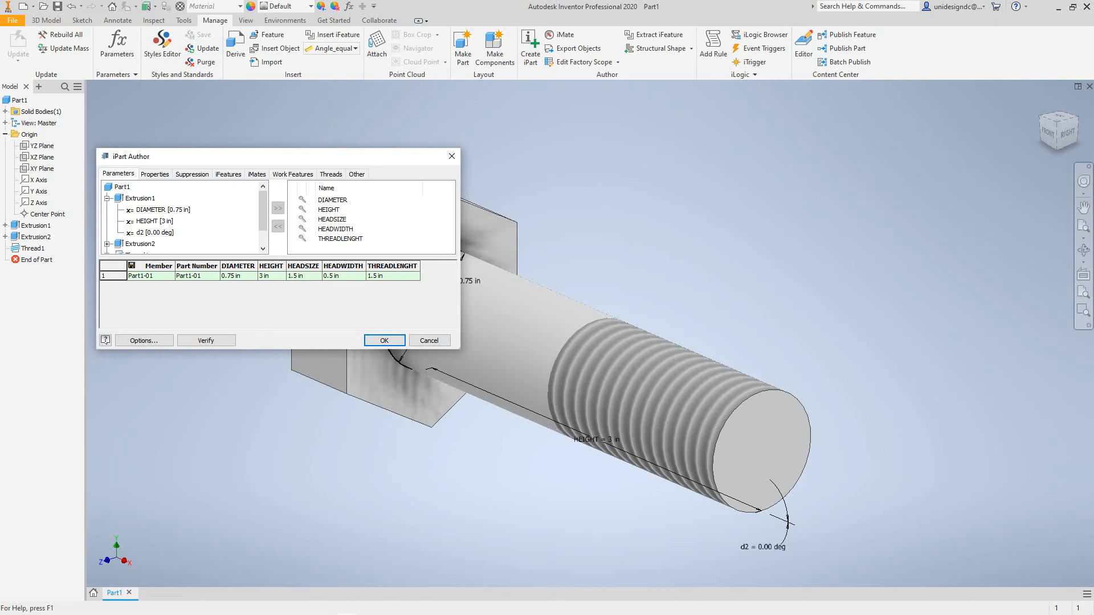
{"action": "right_click", "coordinate": [119, 276]}
{"action": "left_click", "coordinate": [149, 284]}
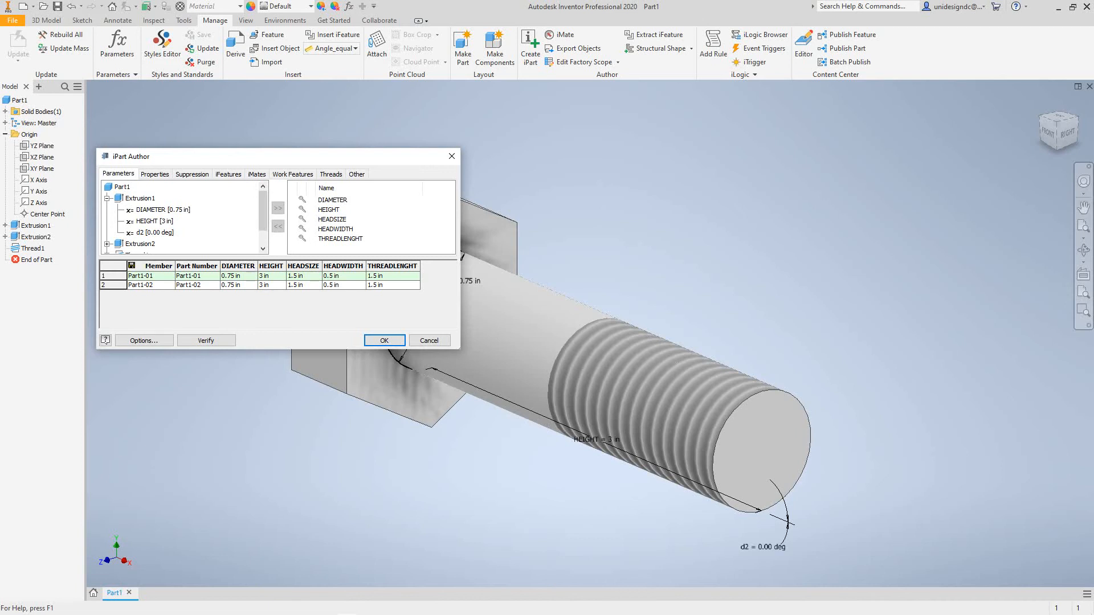
{"action": "right_click", "coordinate": [115, 285]}
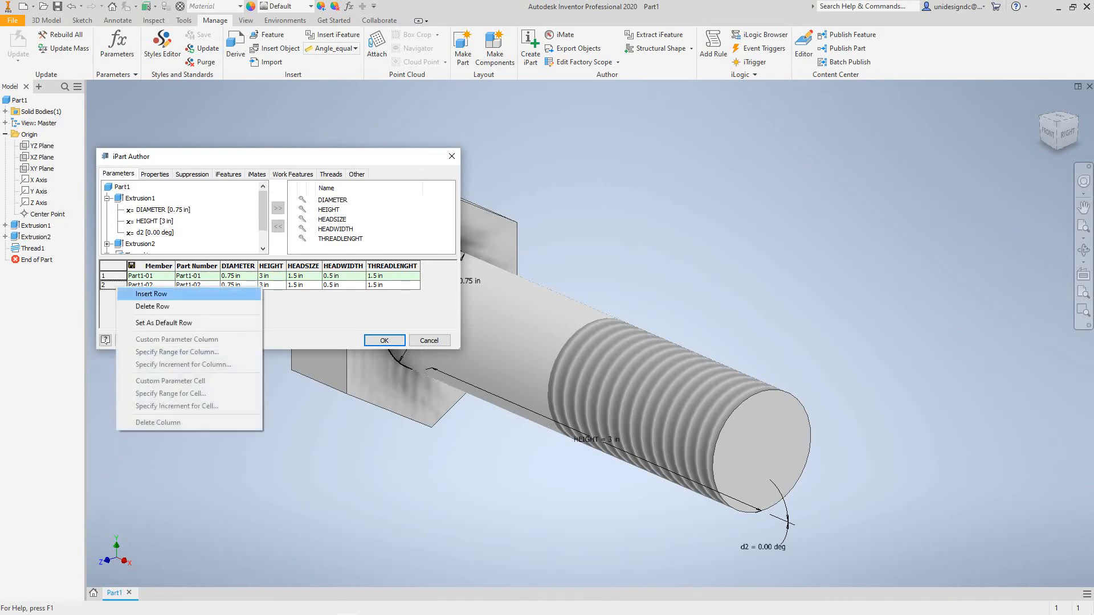
{"action": "left_click", "coordinate": [137, 294]}
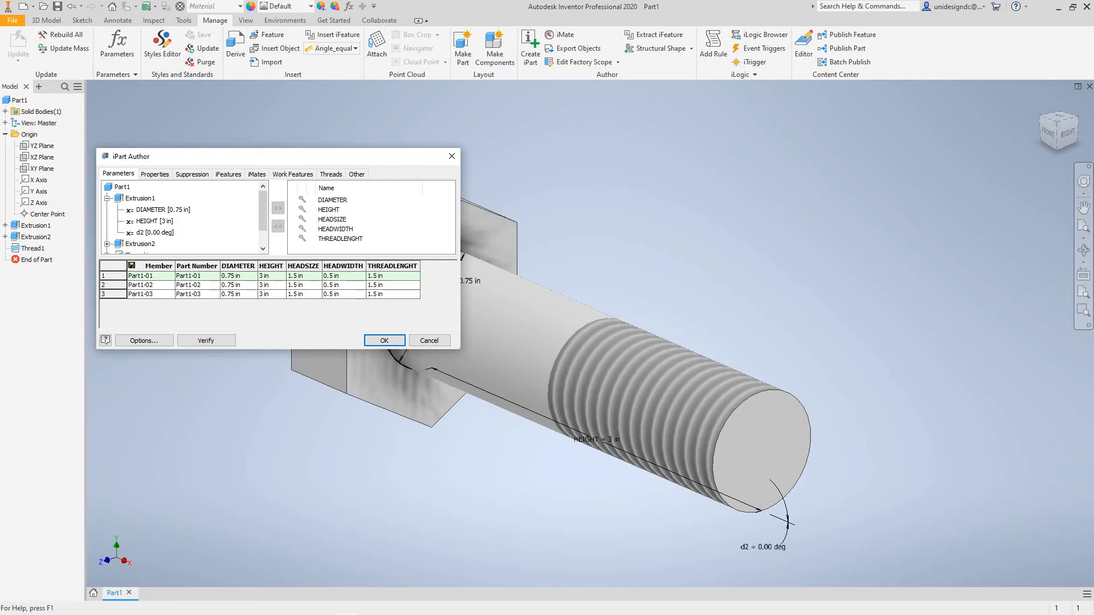
- For member Part1-02, set HEIGHT to 5, HEADWIDTH to .75 and THREADLENGHT to 3
{"action": "left_click", "coordinate": [271, 285]}
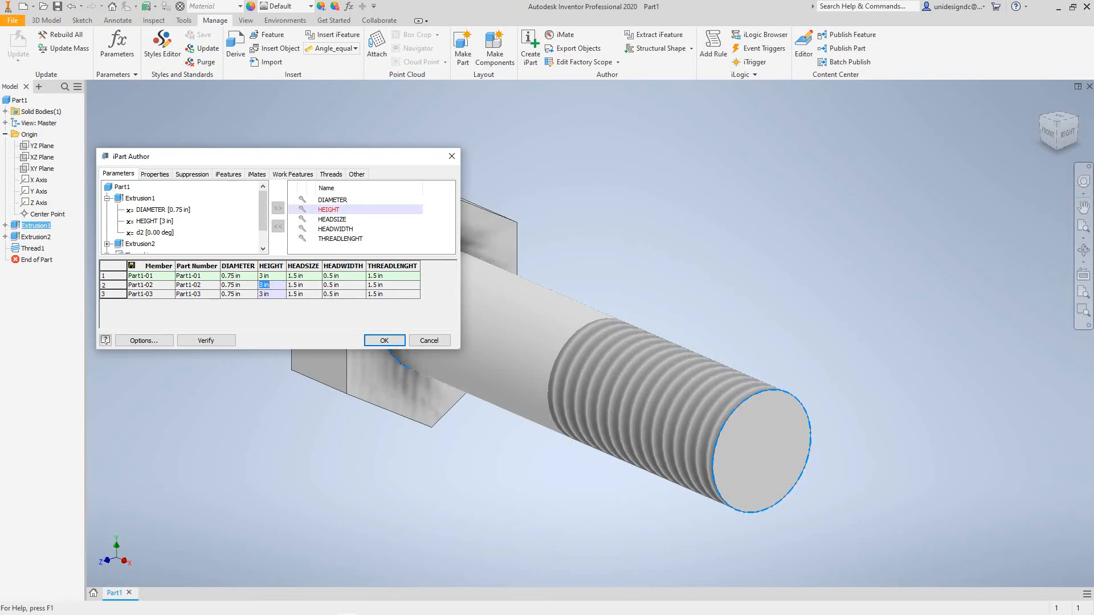
{"action": "type", "text": "5"}
{"action": "left_click", "coordinate": [344, 285]}
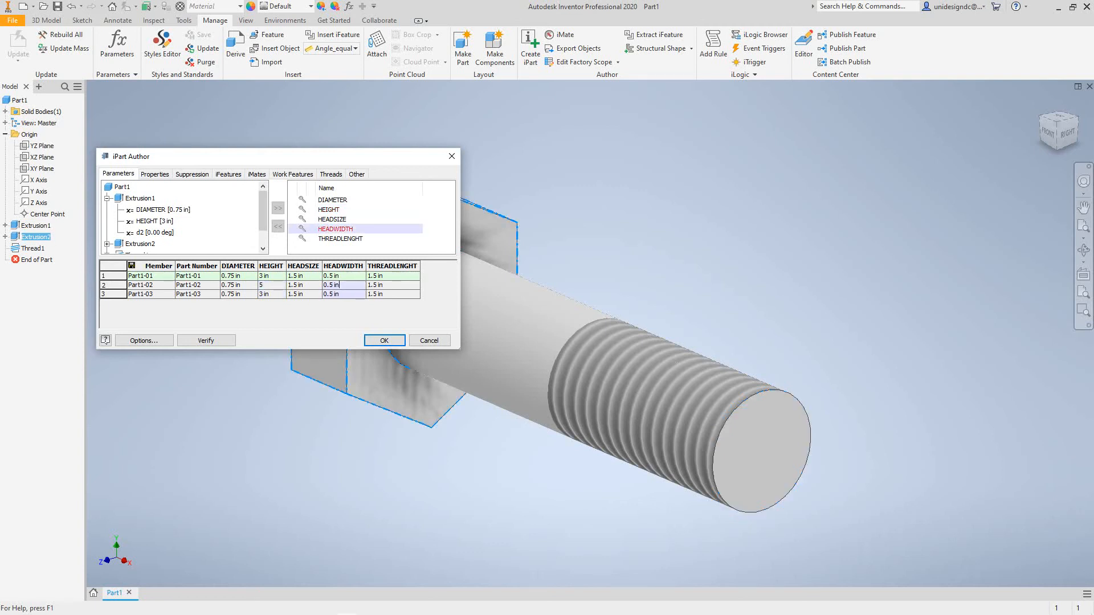
{"action": "left_click_drag", "start_coordinate": [343, 285], "coordinate": [324, 285]}
{"action": "type", "text": ".75"}
{"action": "left_click", "coordinate": [397, 285]}
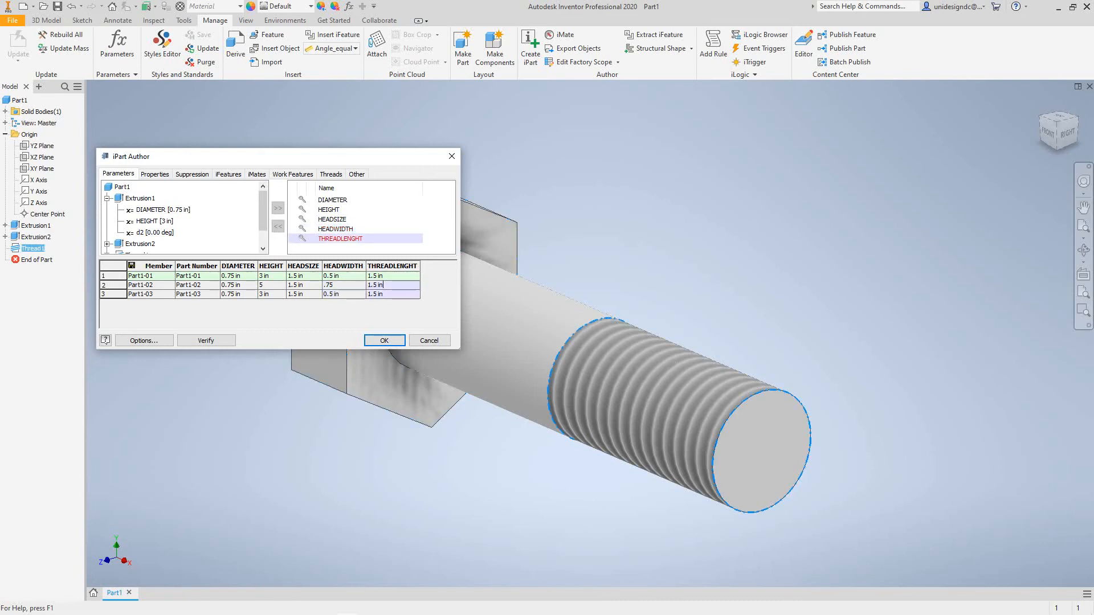
{"action": "left_click_drag", "start_coordinate": [393, 285], "coordinate": [367, 286]}
{"action": "type", "text": "3"}
{"action": "key", "text": "Return"}
- For member Part1-03, set HEADSIZE to 2, HEADWIDTH to .75 and THREADLENGHT to 3
{"action": "left_click", "coordinate": [294, 294]}
{"action": "double_click", "coordinate": [294, 294]}
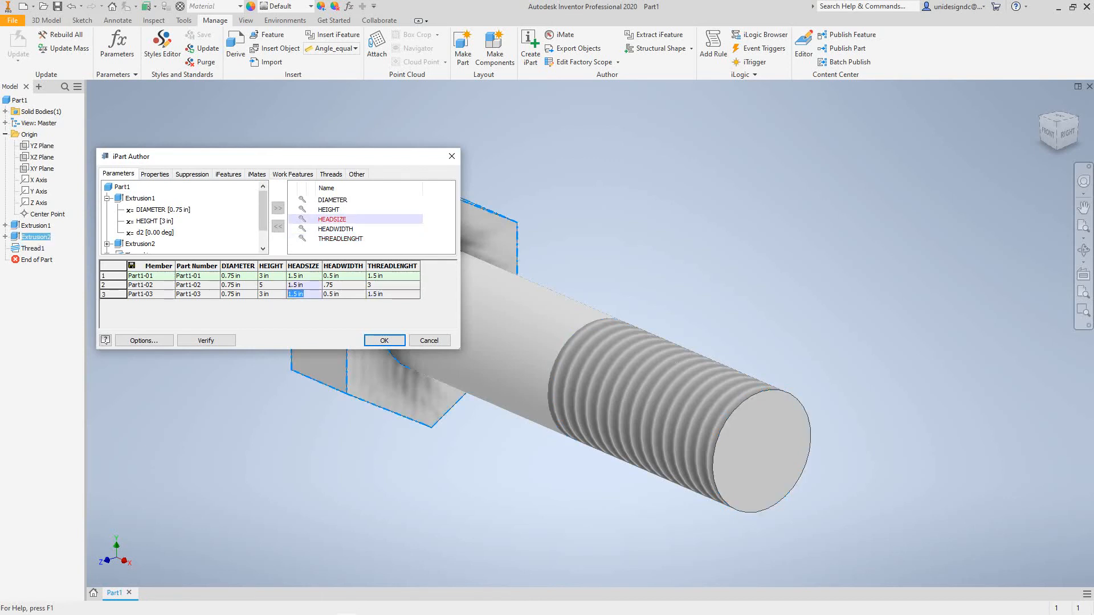
{"action": "type", "text": "2"}
{"action": "key", "text": "Tab"}
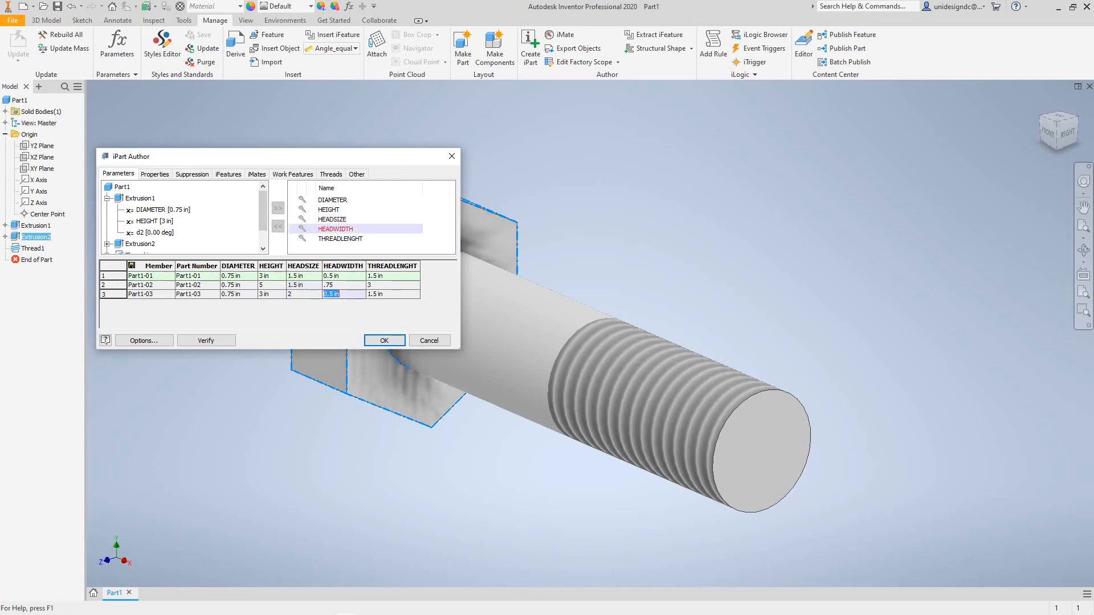
{"action": "type", "text": ".75"}
{"action": "key", "text": "Tab"}
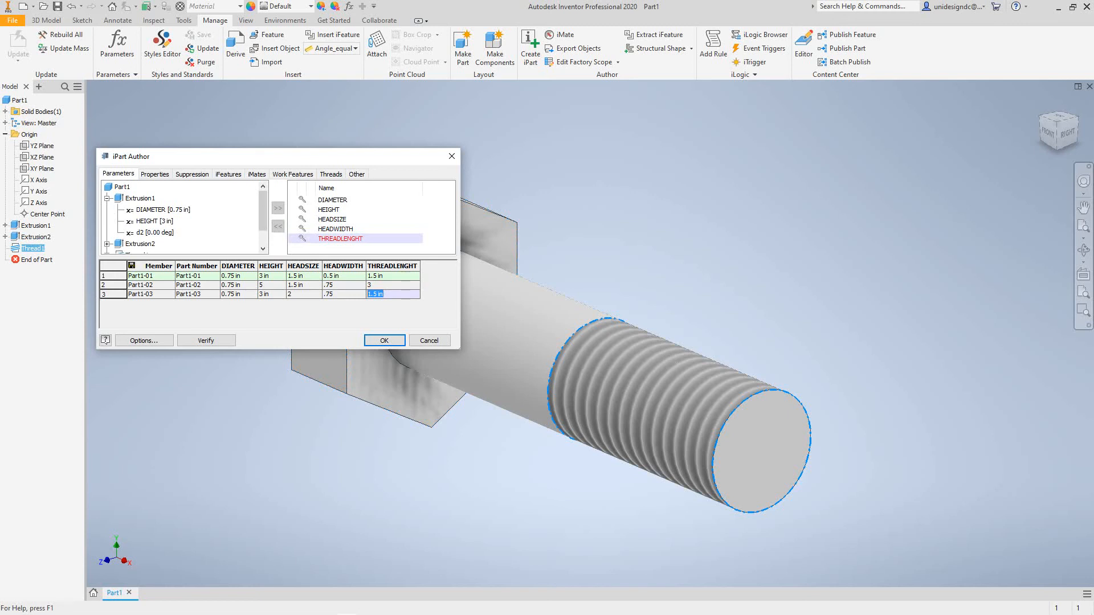
{"action": "type", "text": "3"}
- Make the Part1-02 row the default and accept the table to create the iPart factory
{"action": "right_click", "coordinate": [216, 285]}
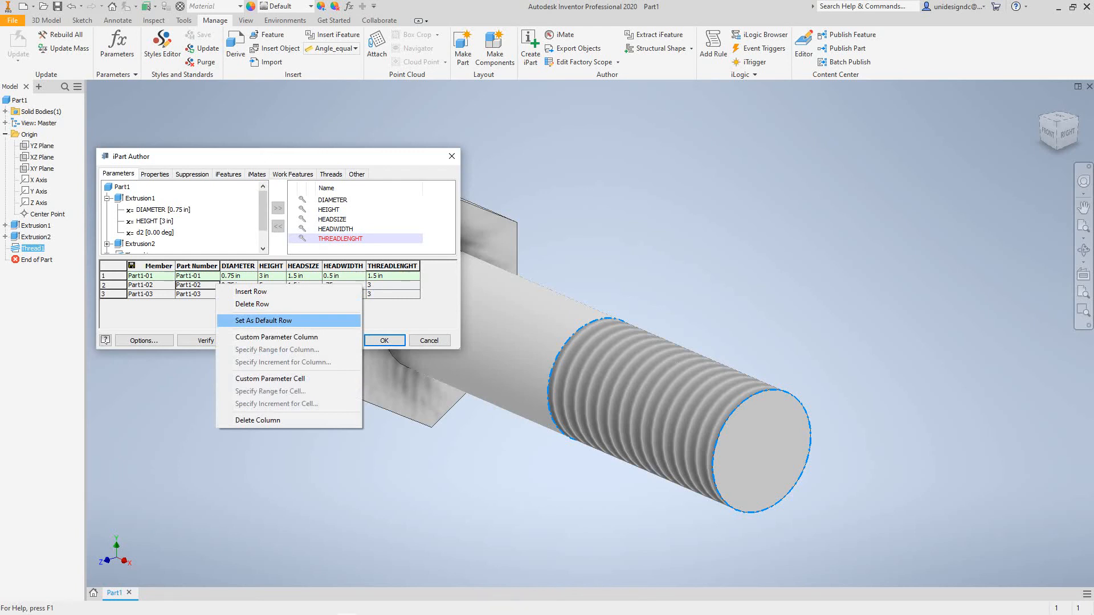
{"action": "left_click", "coordinate": [263, 321]}
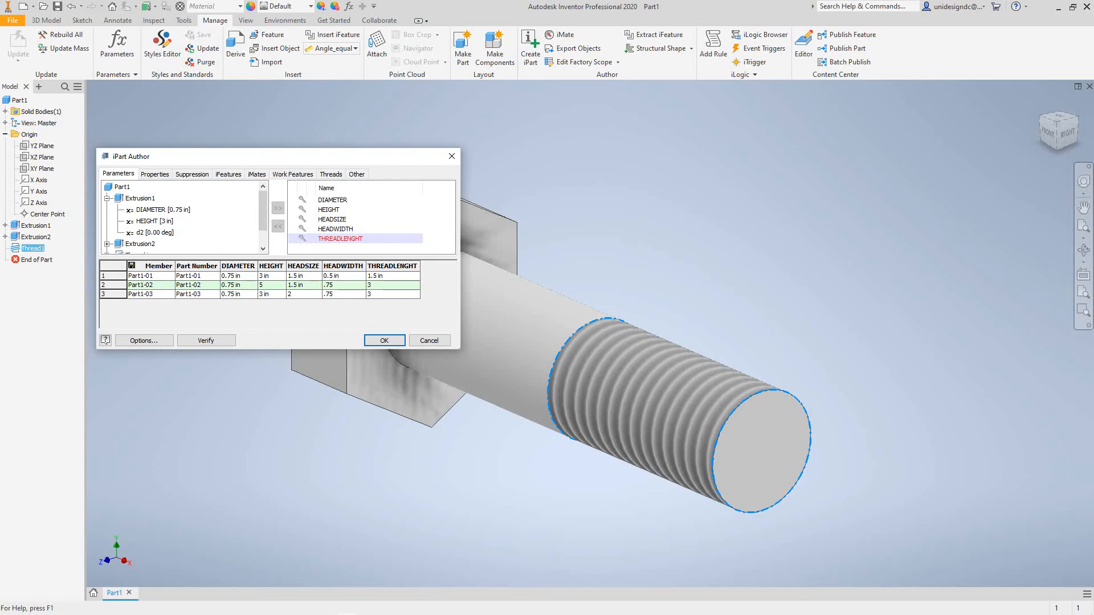
{"action": "left_click", "coordinate": [385, 340]}
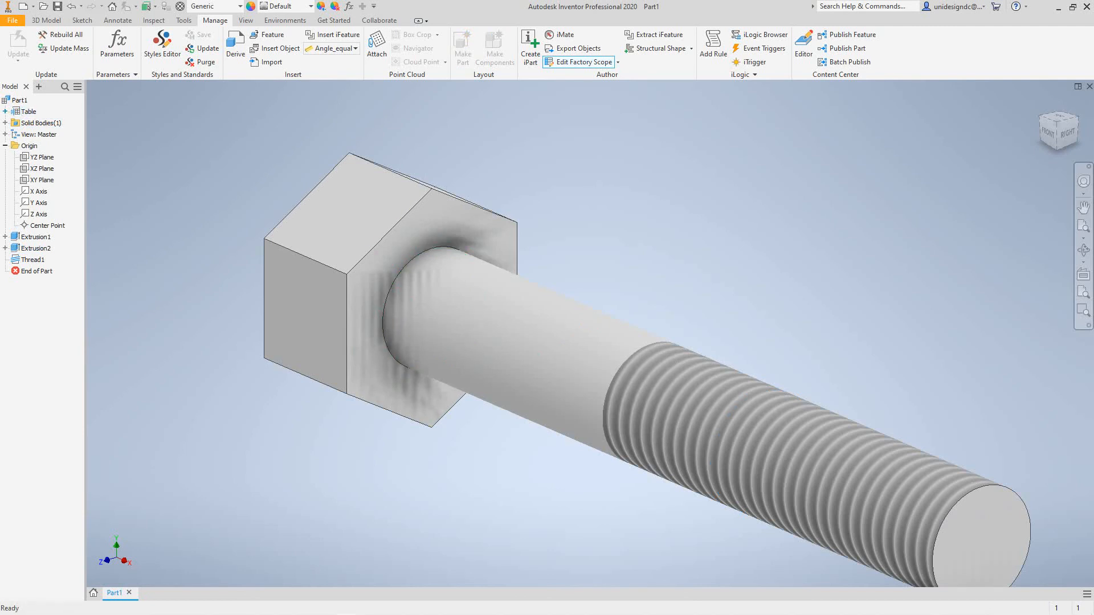
- Expand the iPart table in the model tree and activate Part1-03, Part1-01 and Part1-02 in turn to compare the bolt variants
{"action": "left_click", "coordinate": [5, 112]}
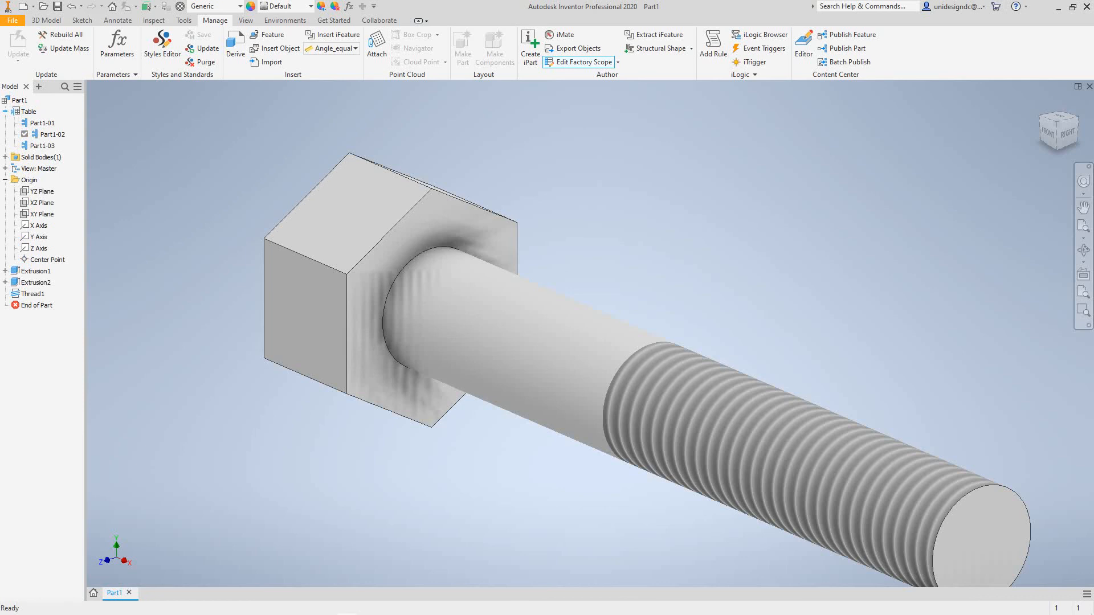
{"action": "left_click", "coordinate": [52, 135]}
{"action": "left_click", "coordinate": [42, 146]}
{"action": "double_click", "coordinate": [42, 145]}
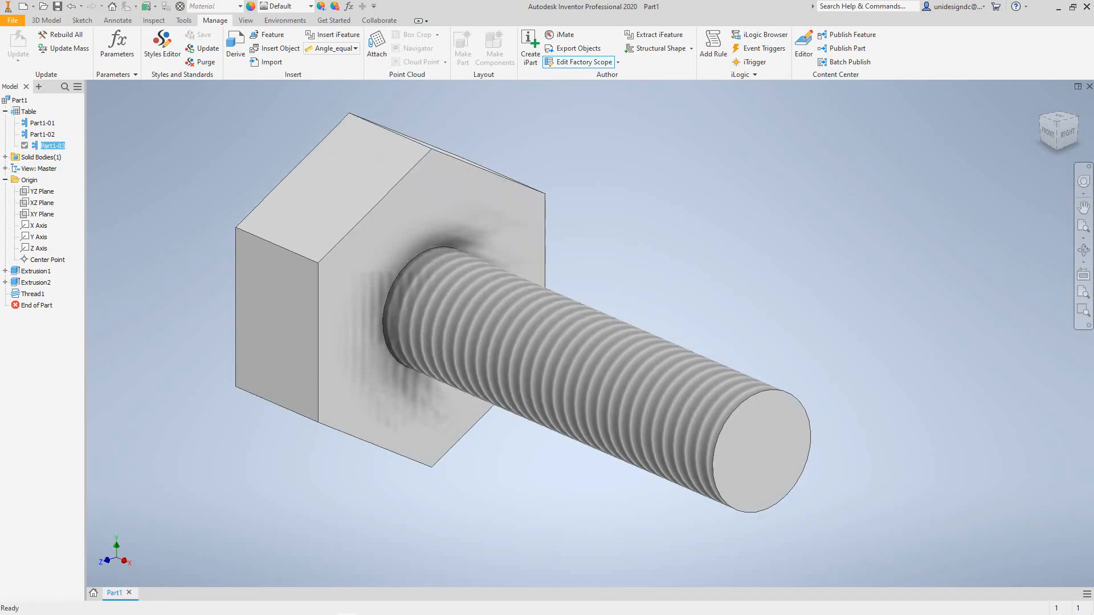
{"action": "left_click", "coordinate": [43, 124]}
{"action": "double_click", "coordinate": [42, 123]}
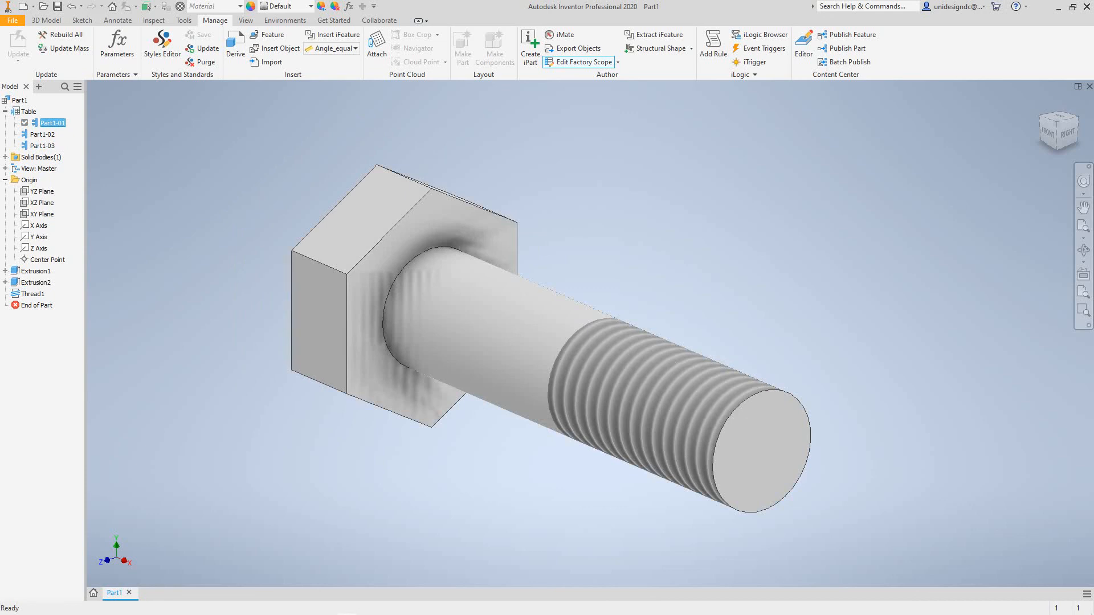
{"action": "left_click", "coordinate": [43, 134]}
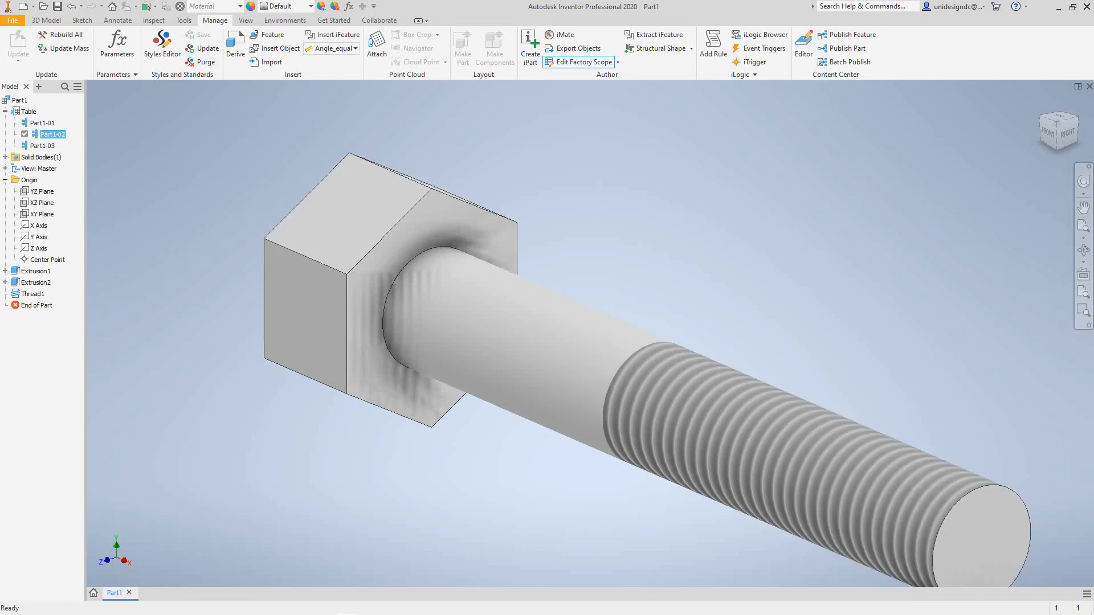
- Reopen the iPart table for editing and move its window clear of the bolt's head
{"action": "right_click", "coordinate": [45, 135]}
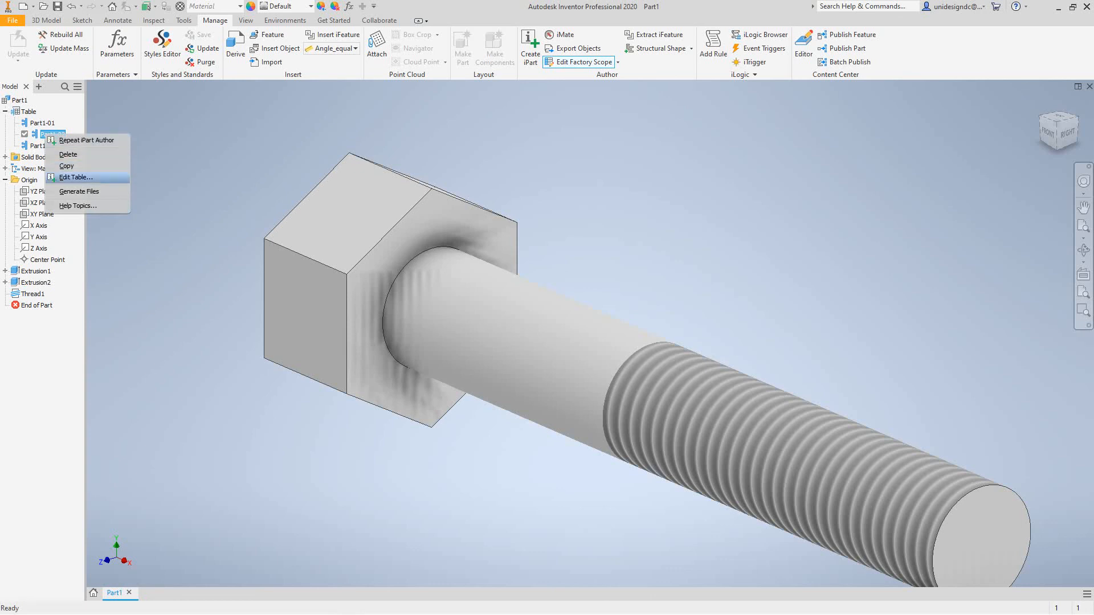
{"action": "left_click", "coordinate": [76, 178]}
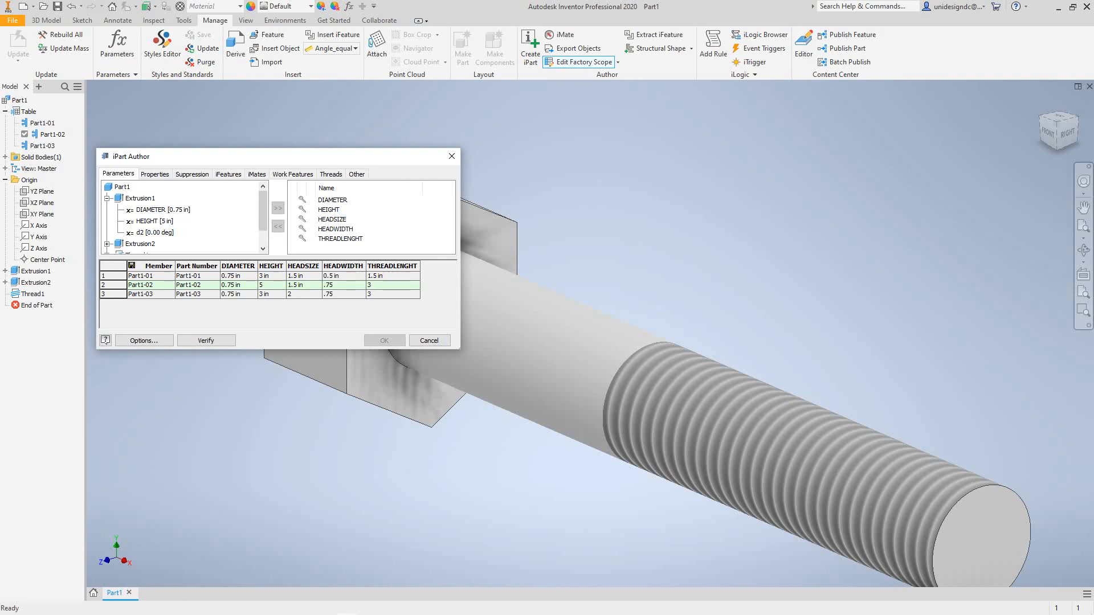
{"action": "left_click_drag", "start_coordinate": [228, 156], "coordinate": [793, 115]}
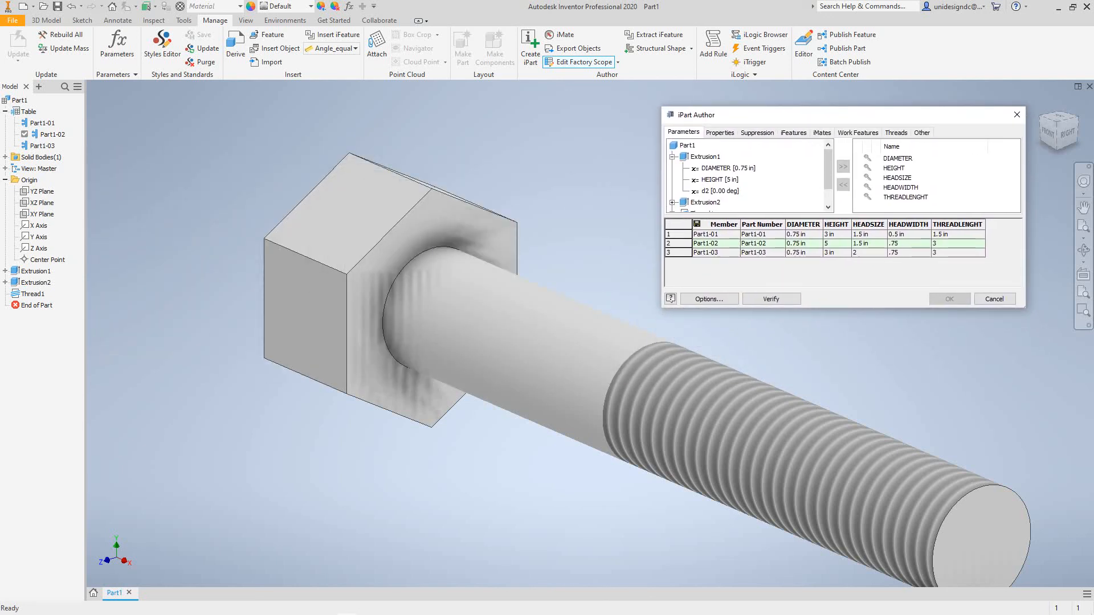